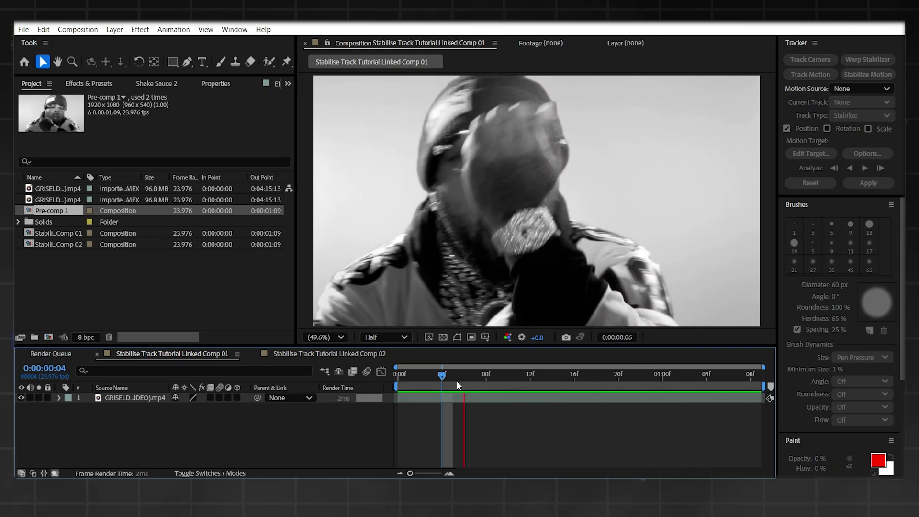
- At 0:00:00:11, where the watch is raised, split the clip layer and duplicate its later half
key(space)
key(Page_Up)
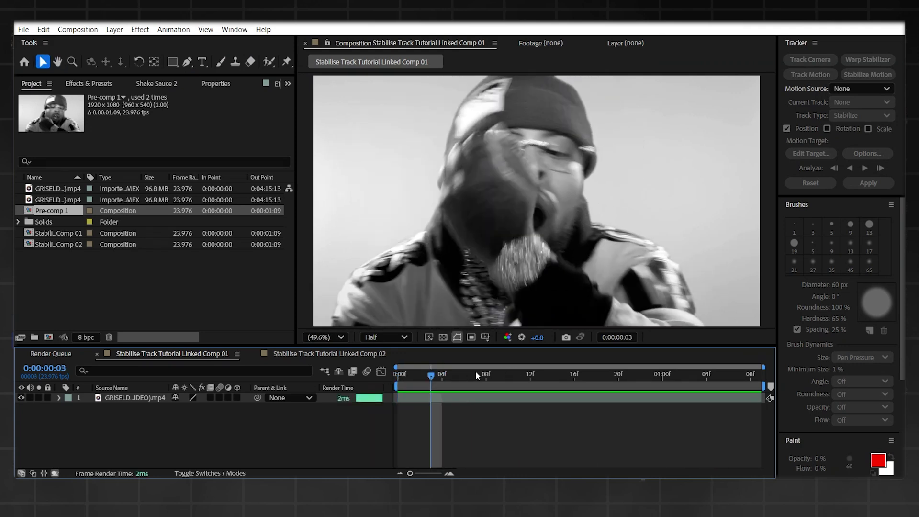
drag(452, 375, 523, 375)
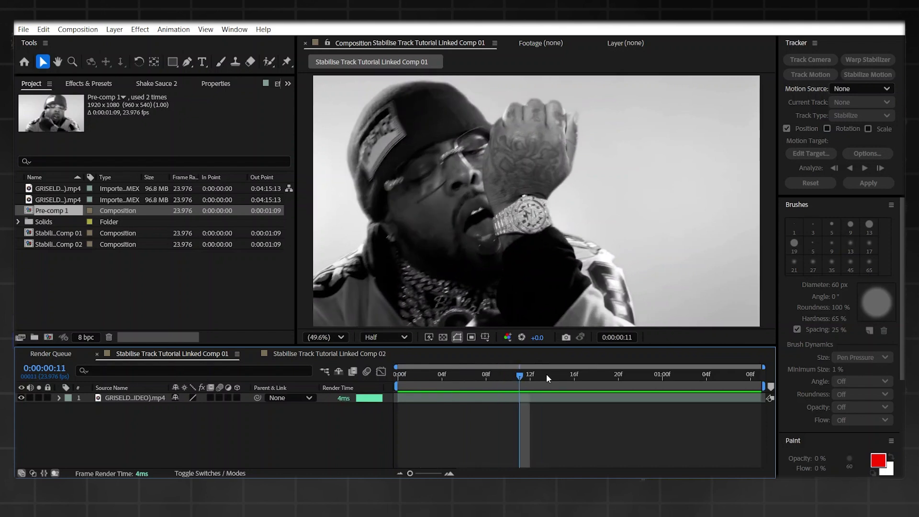
click(539, 393)
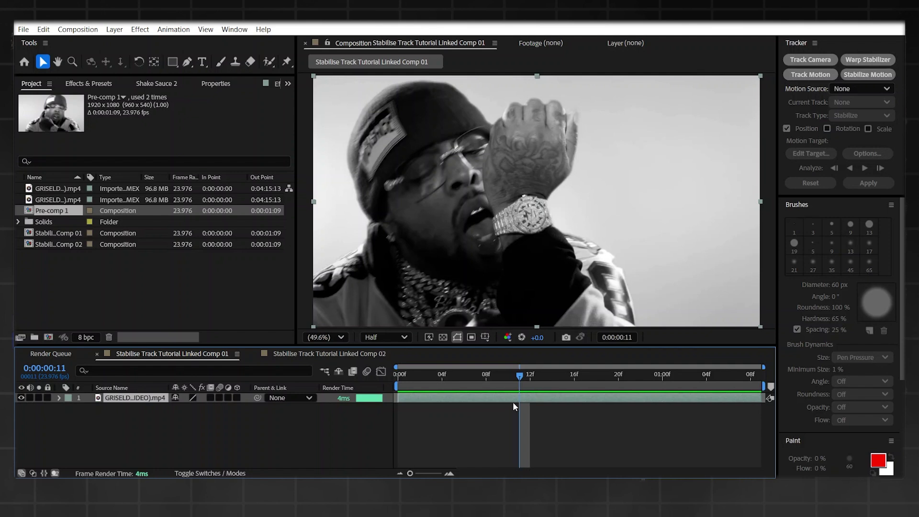
key(ctrl+shift+d)
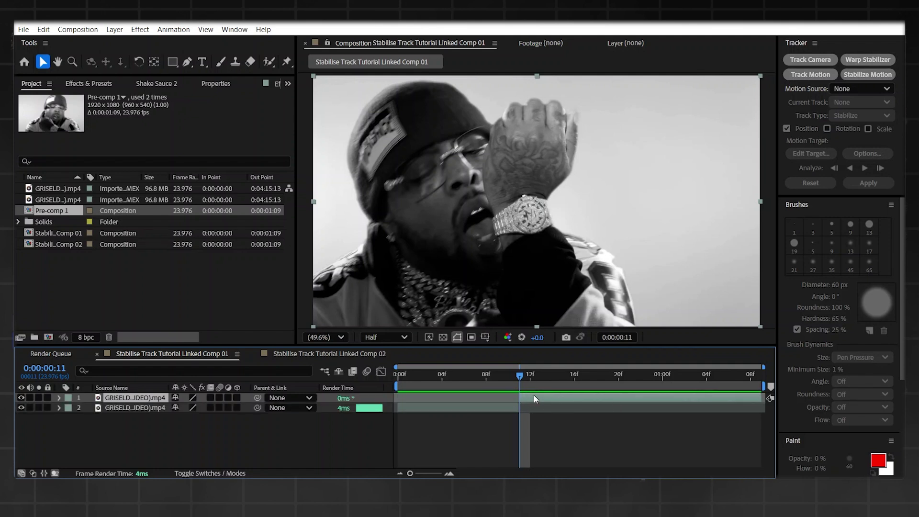
key(ctrl+d)
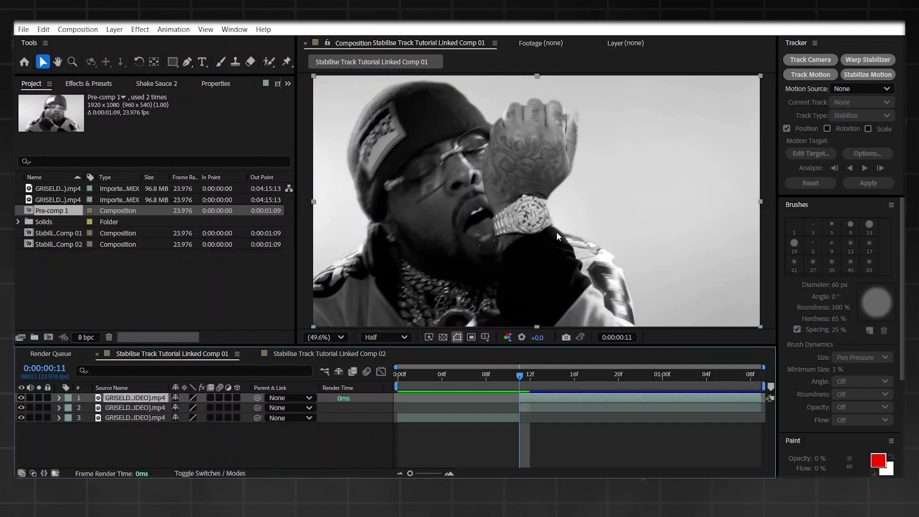
key(F3)
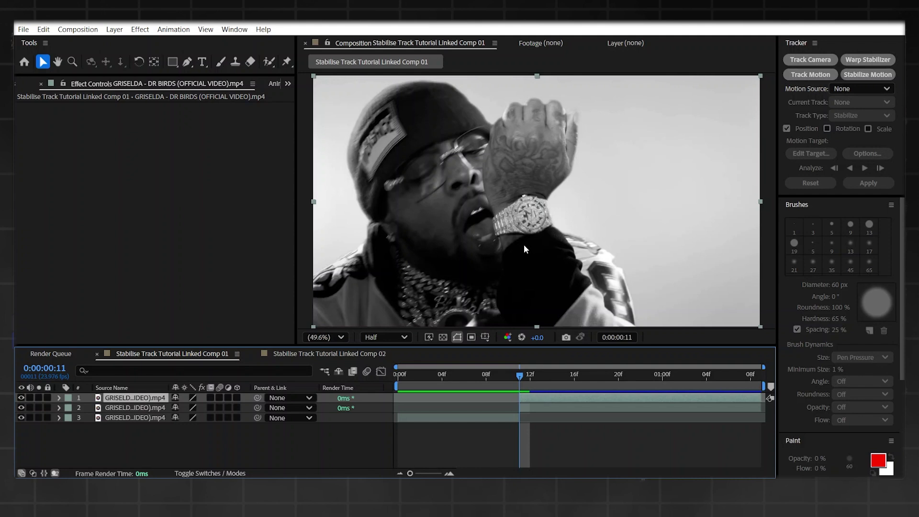
- Roto-brush the watch on the top layer, subtracting the background above it and extending down its right edge
click(272, 60)
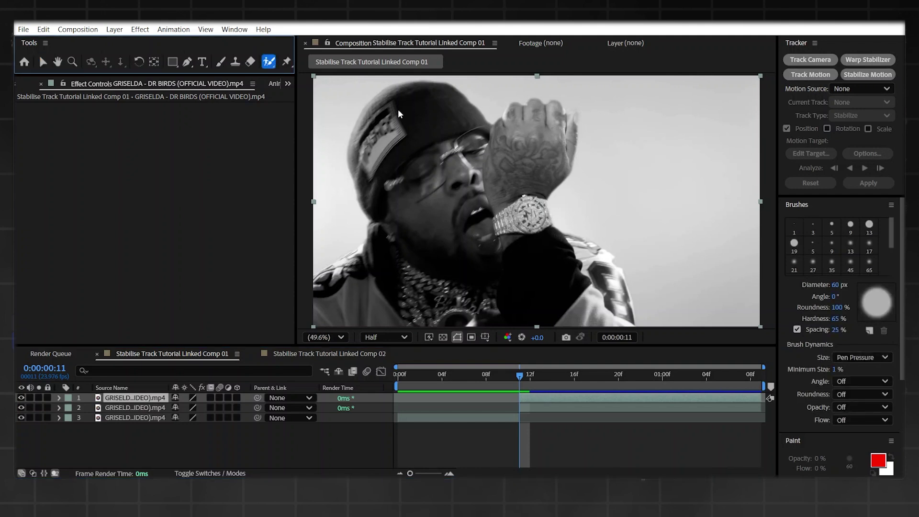
double_click(555, 242)
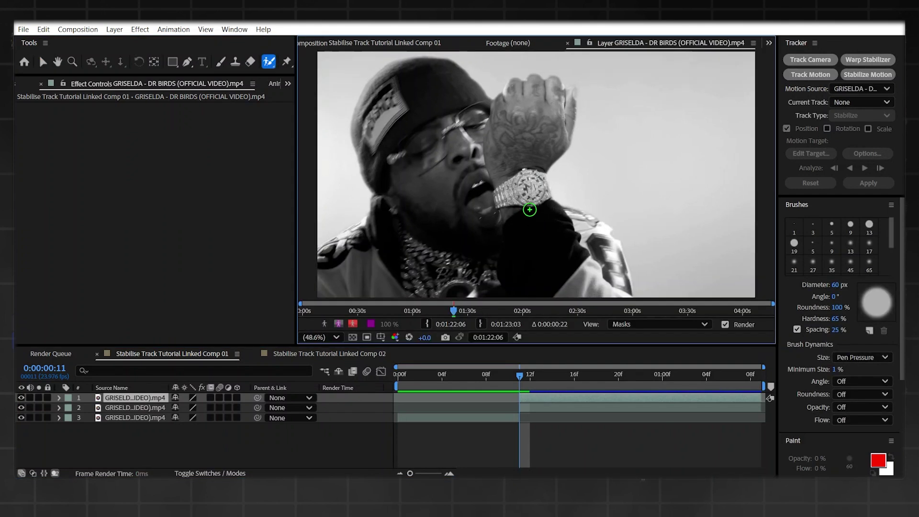
scroll(532, 207, up, 4)
mouse_move(595, 137)
mouse_down()
mouse_move(609, 199)
mouse_move(567, 218)
mouse_move(443, 212)
mouse_move(442, 201)
mouse_move(553, 133)
mouse_move(577, 129)
mouse_up()
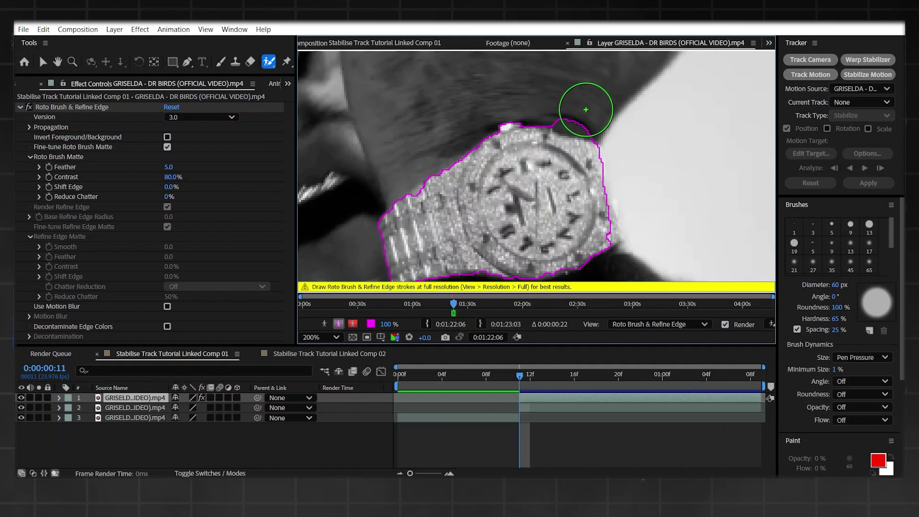
drag(564, 100, 618, 125)
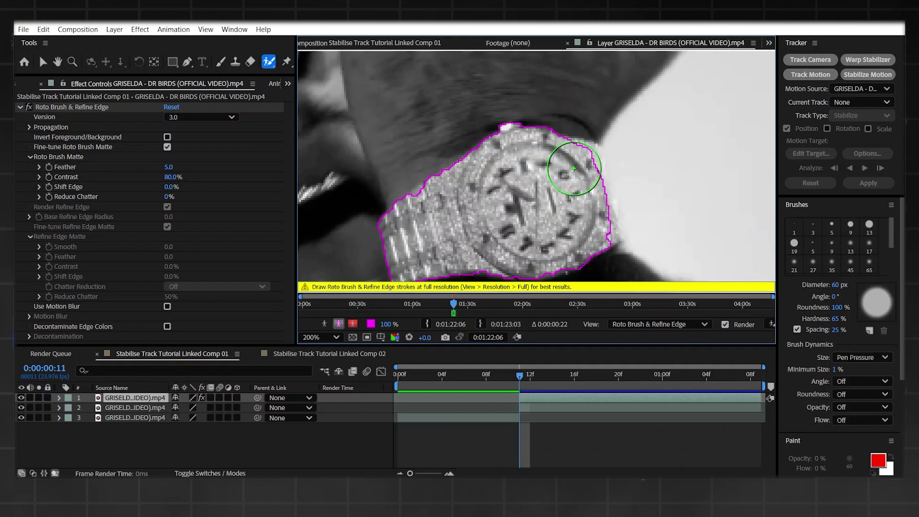
drag(578, 165, 596, 229)
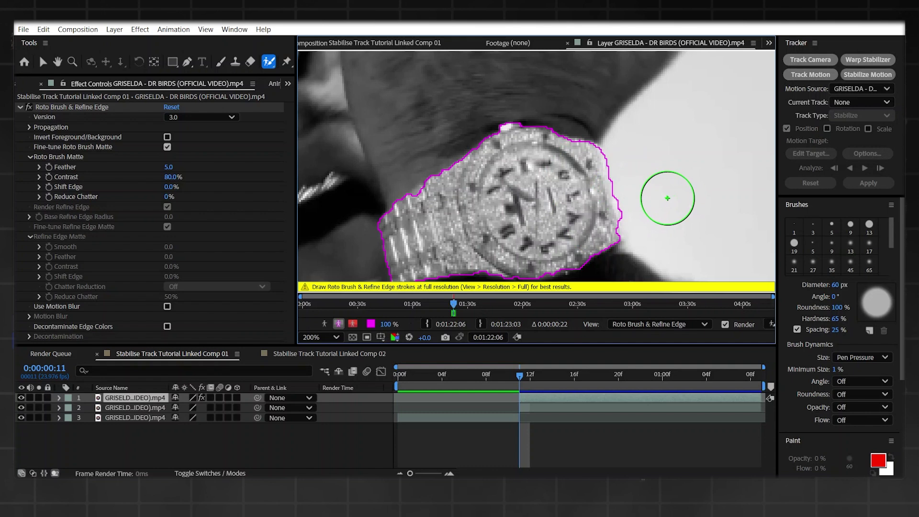
key(comma)
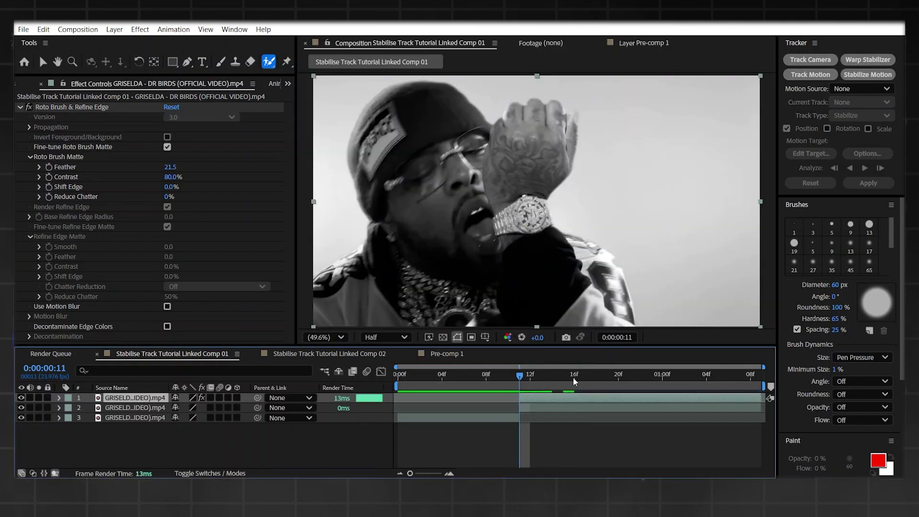
click(21, 408)
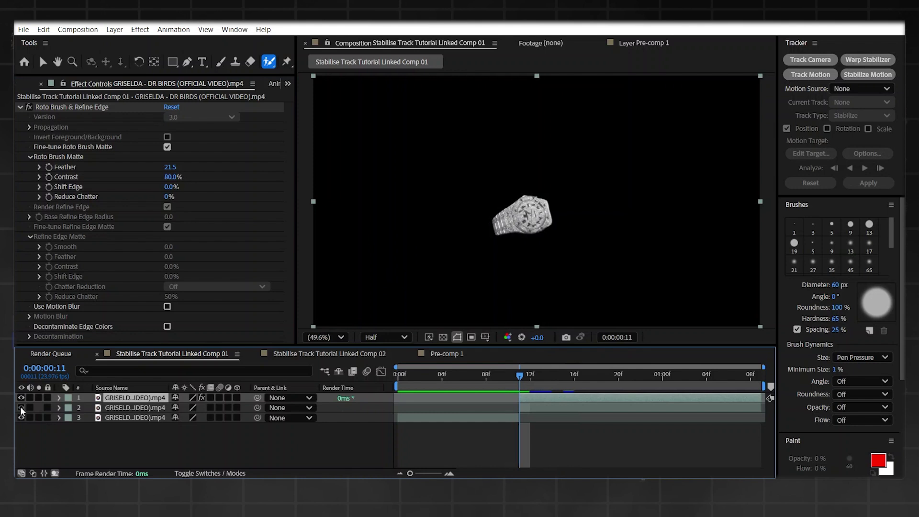
key(space)
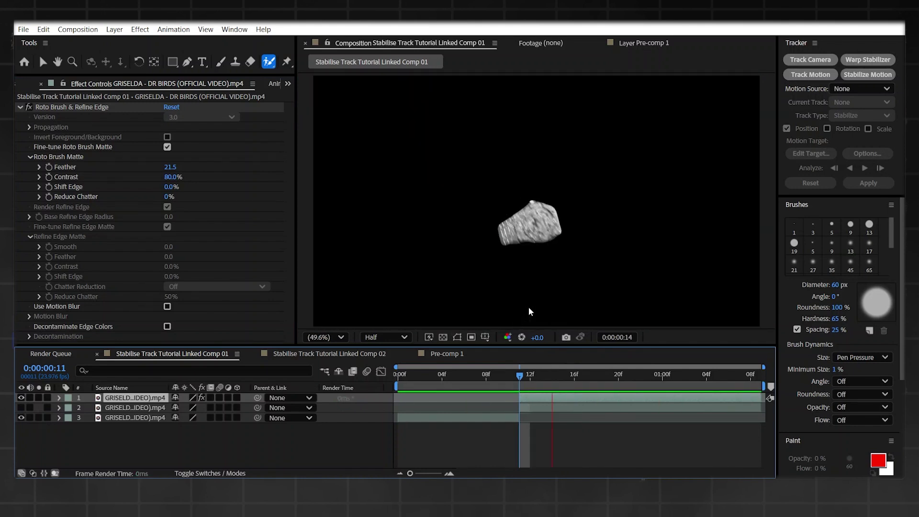
key(space)
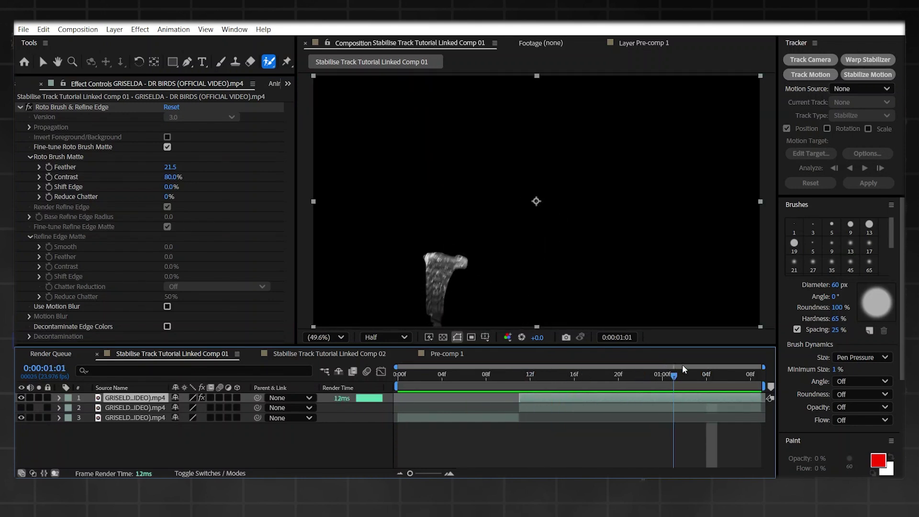
click(22, 408)
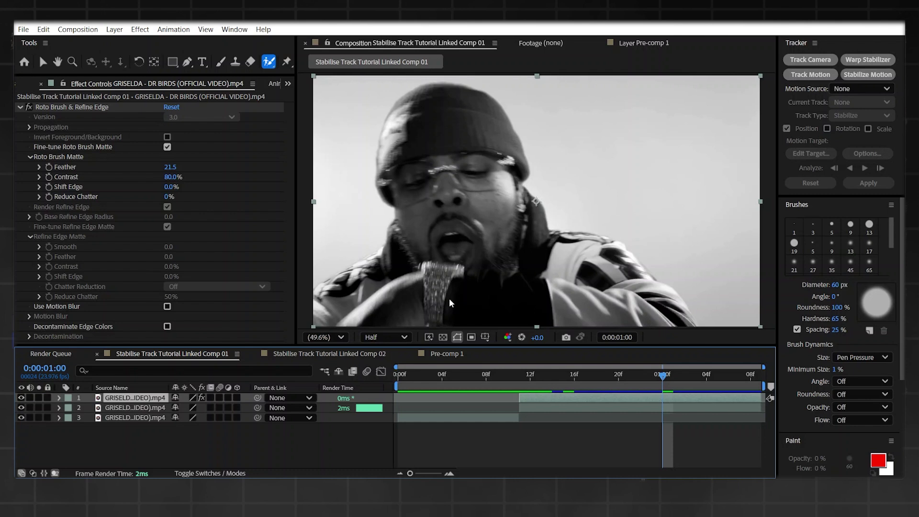
click(531, 374)
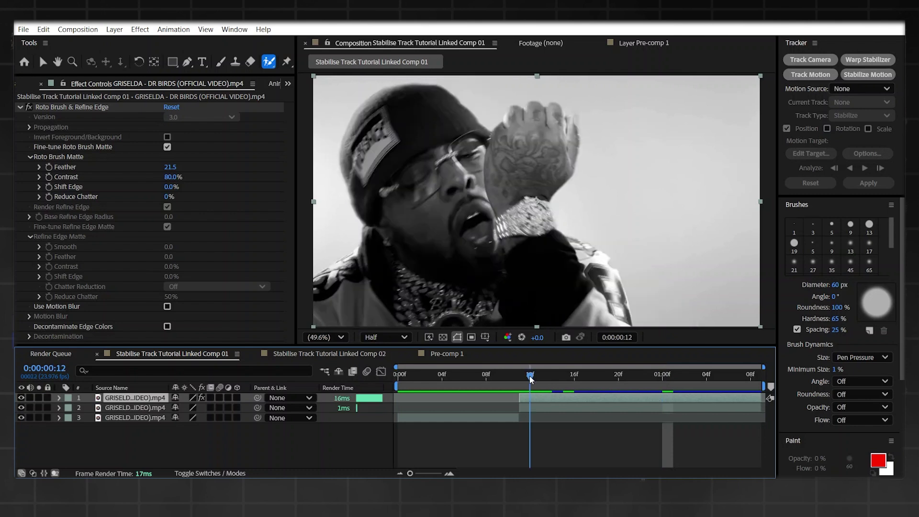
- Apply Deep Glow to the watch layer and set its tint to a pale cyan
key(ctrl+space)
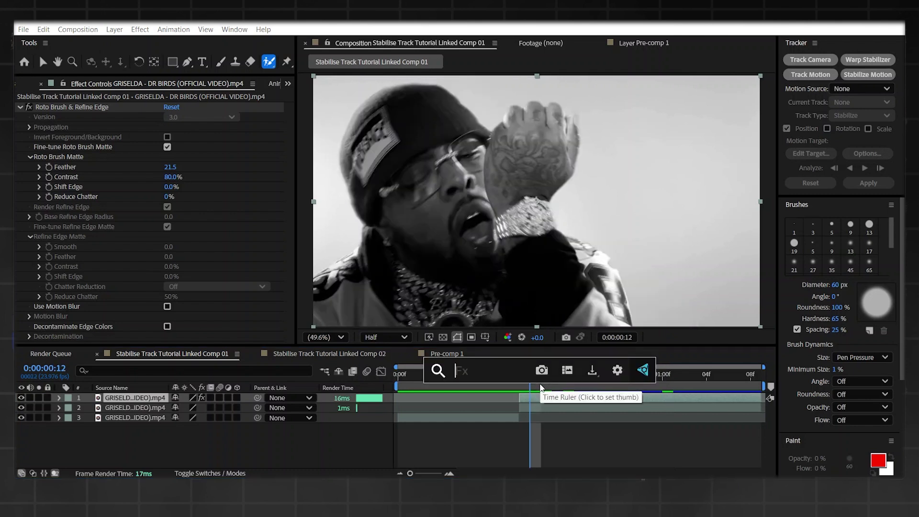
text(dee)
key(Return)
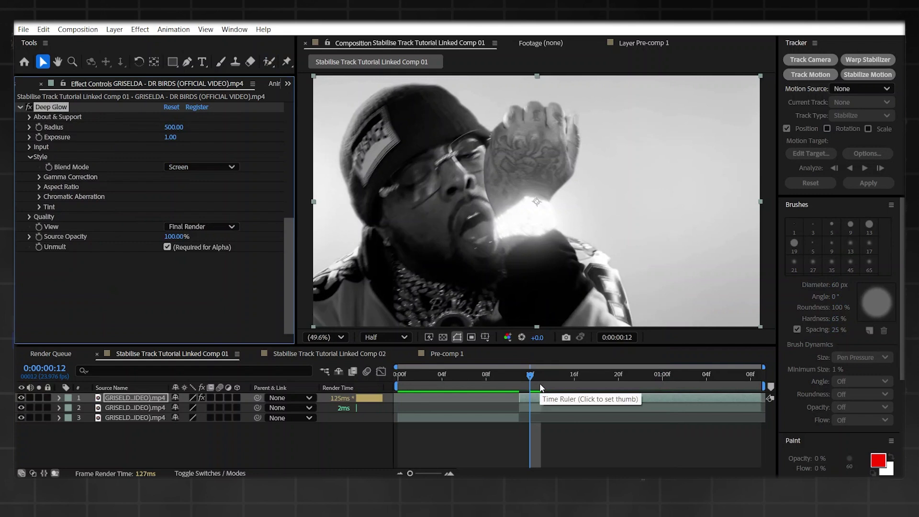
click(39, 207)
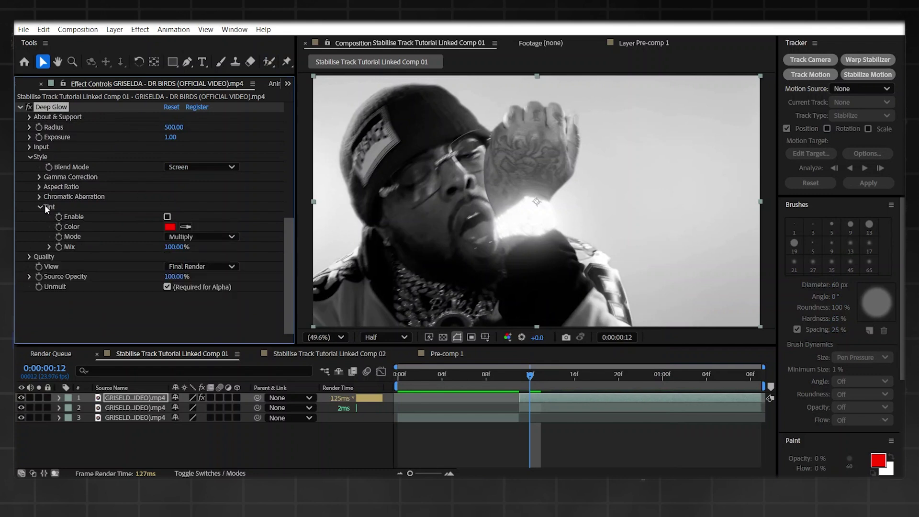
click(170, 227)
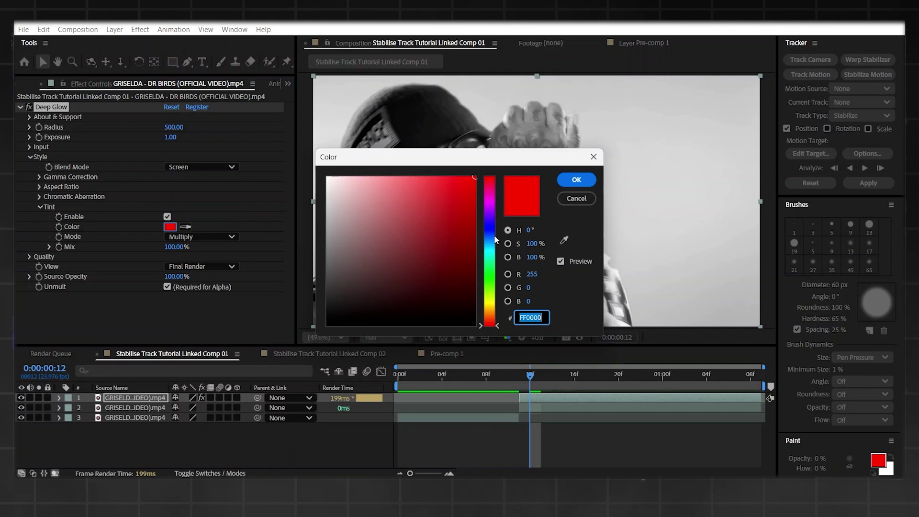
drag(495, 236, 500, 252)
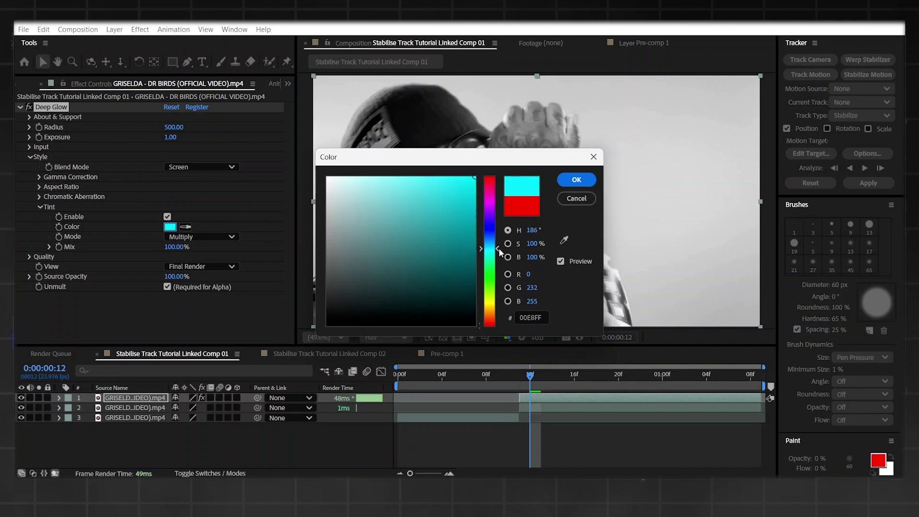
mouse_move(455, 178)
mouse_down()
mouse_move(423, 165)
mouse_move(397, 178)
mouse_up()
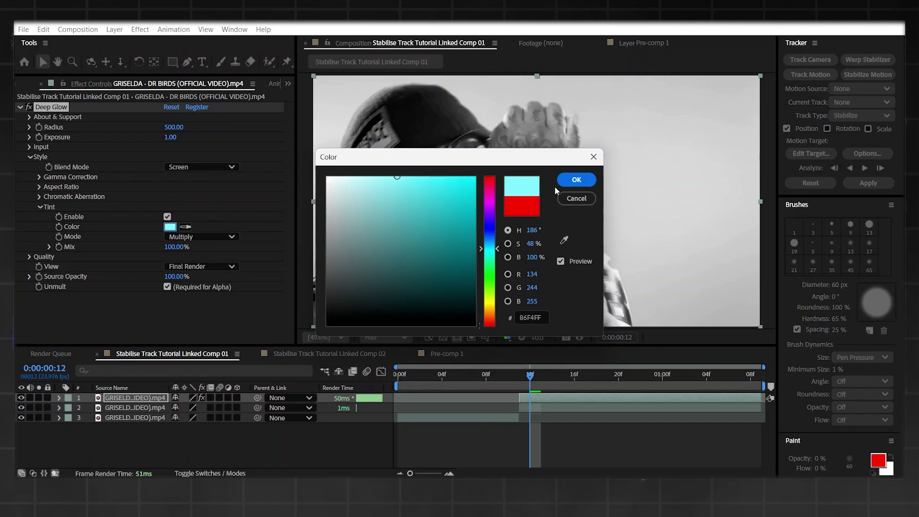
click(579, 180)
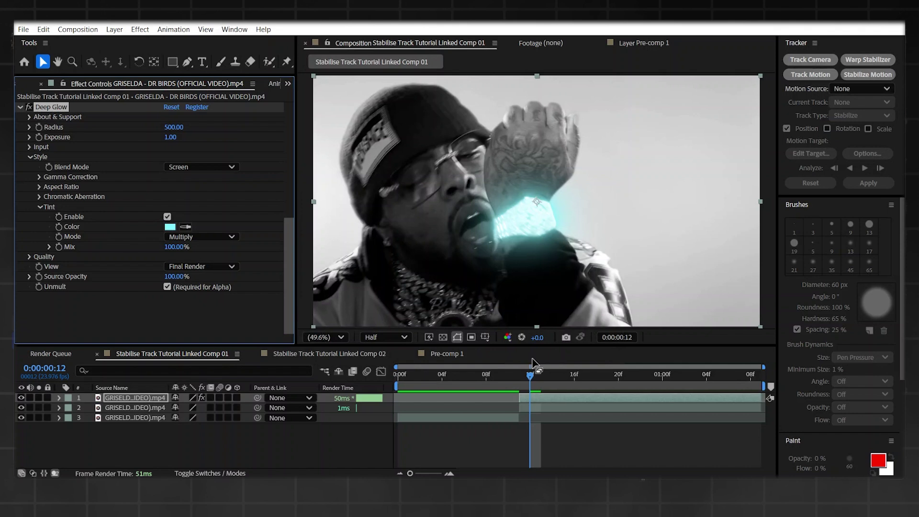
- Lower the Deep Glow exposure to 0.57 and check the cyan glow on later frames
drag(532, 359, 519, 377)
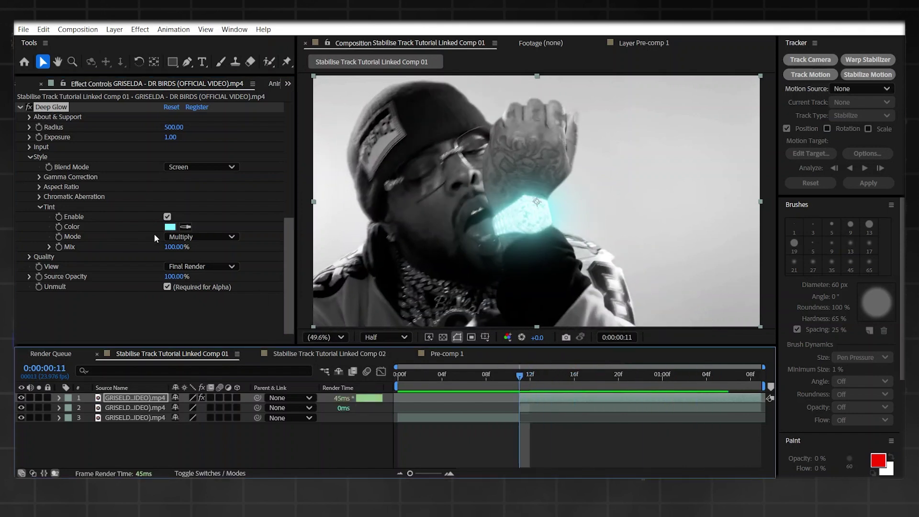
scroll(147, 257, up, 2)
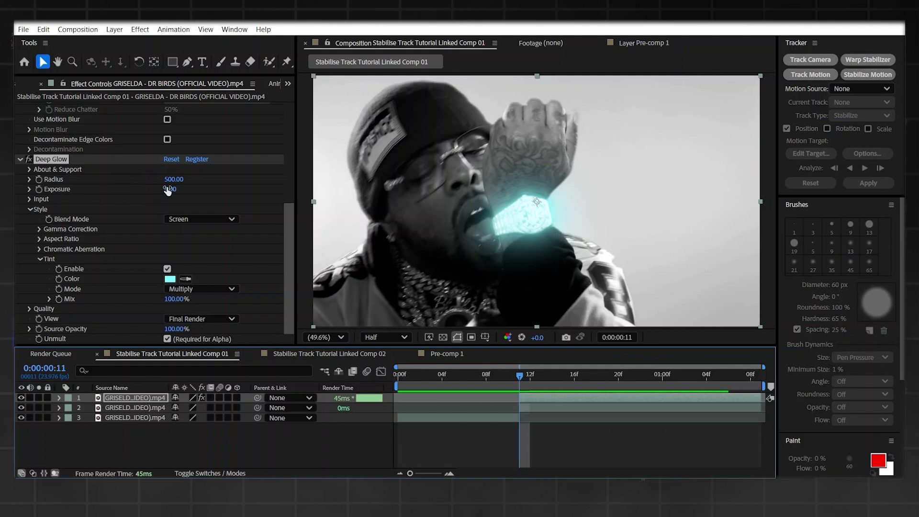
drag(171, 191, 95, 195)
key(Page_Down)
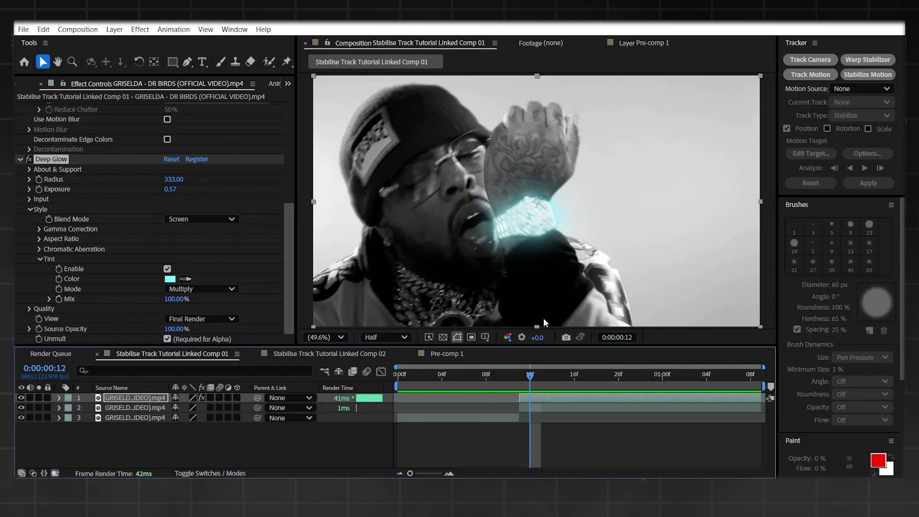
key(ctrl+space)
- Search 'glint' and apply S_Glint below Deep Glow on the watch clip
text(glint)
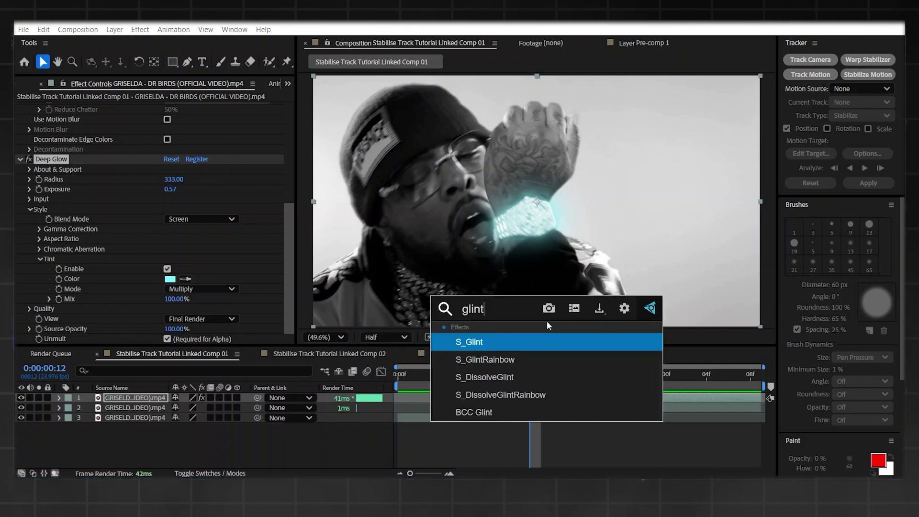
key(Return)
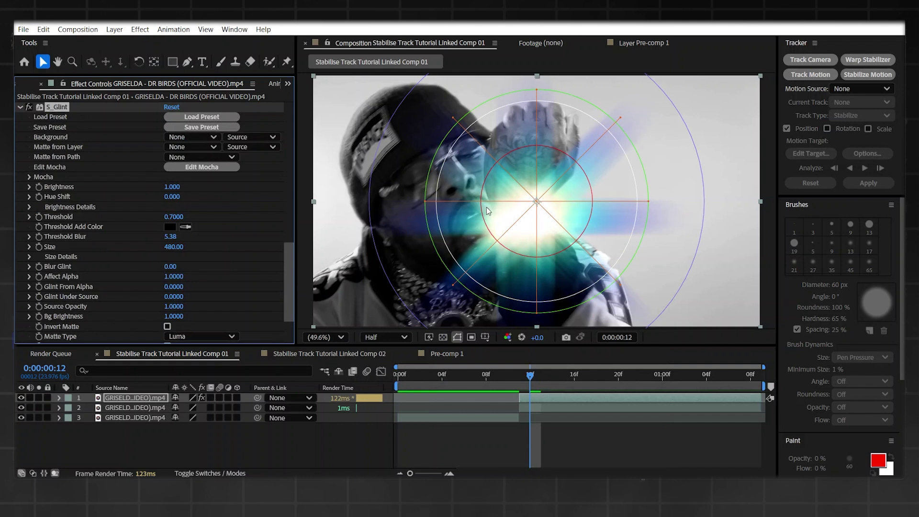
scroll(189, 249, down, 2)
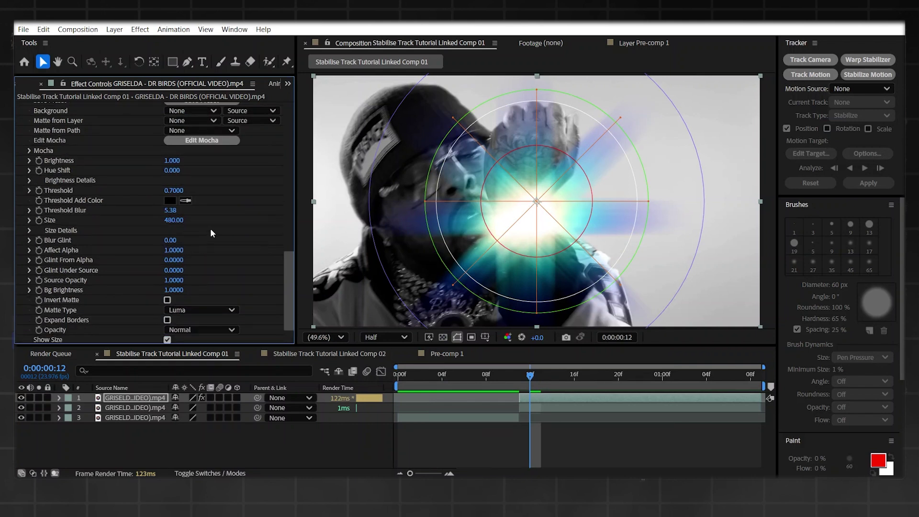
scroll(210, 229, up, 2)
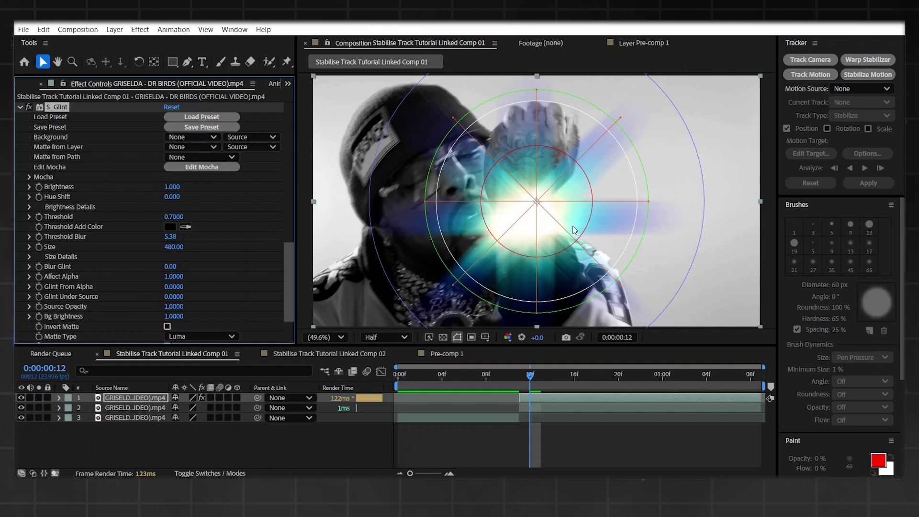
scroll(241, 221, up, 4)
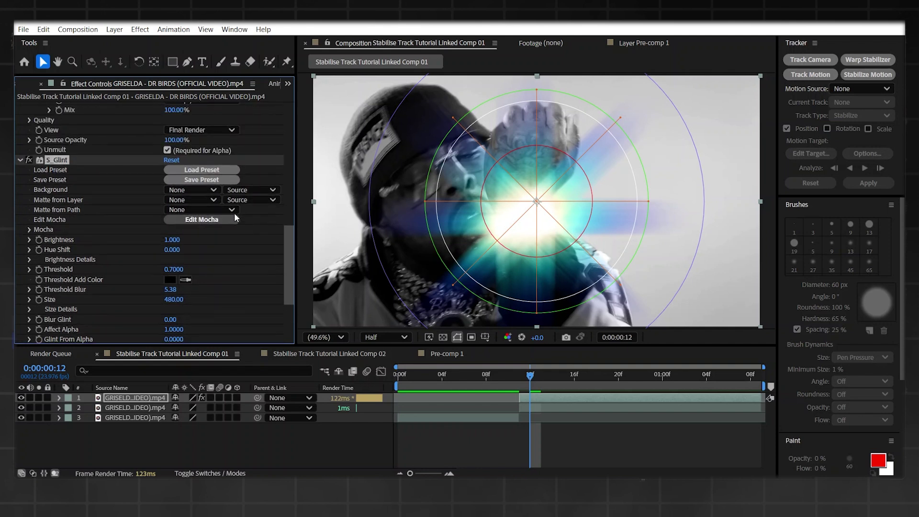
- Load the Realistic Glint 3 preset onto S_Glint after comparing it with Realistic Glint 2
click(205, 169)
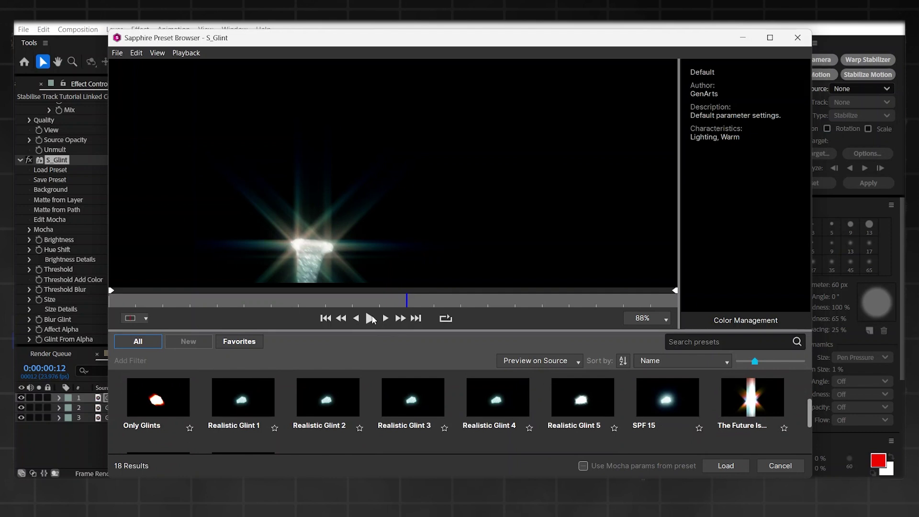
click(372, 319)
click(408, 398)
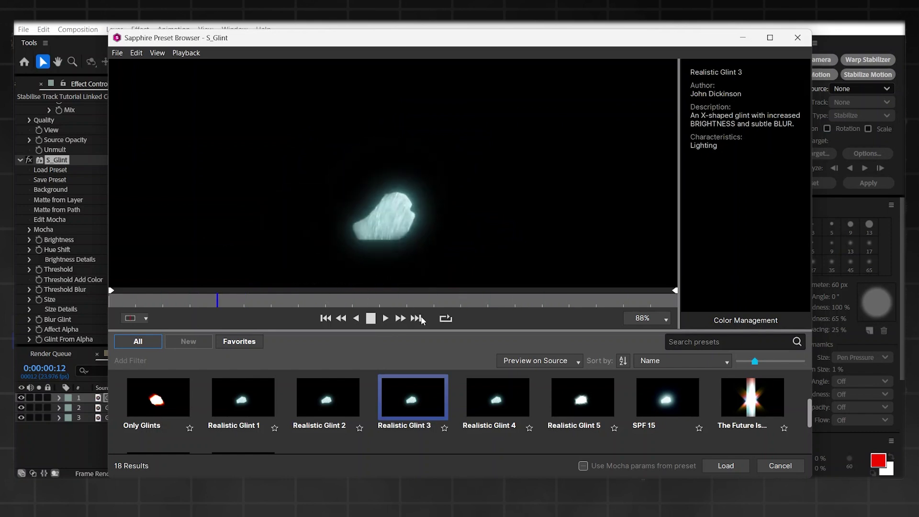
click(324, 408)
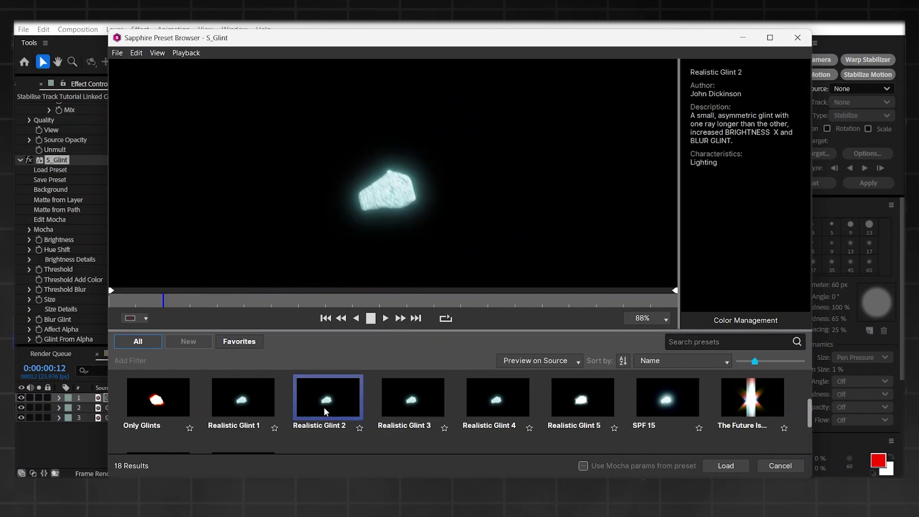
click(407, 405)
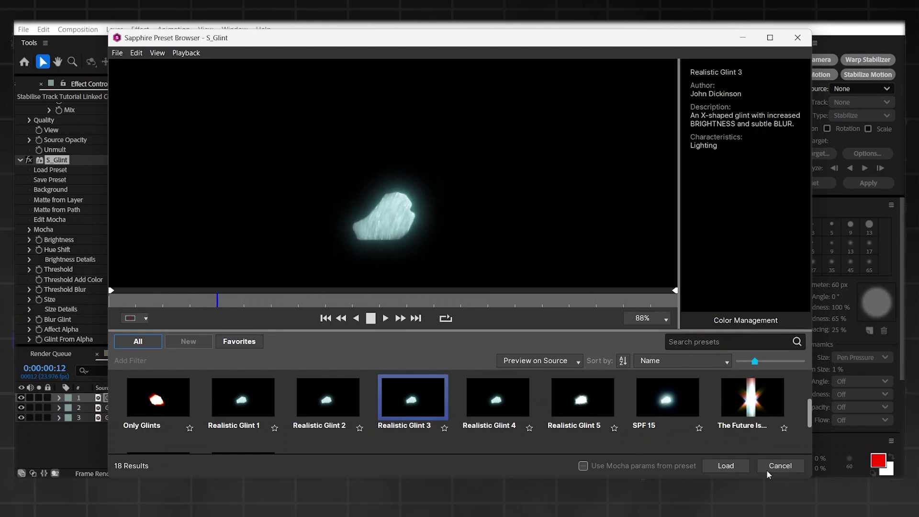
click(718, 466)
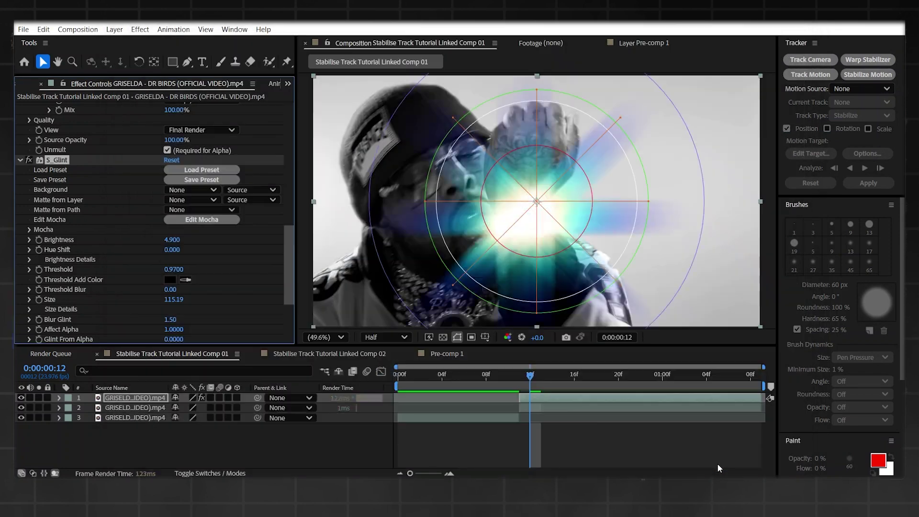
click(531, 384)
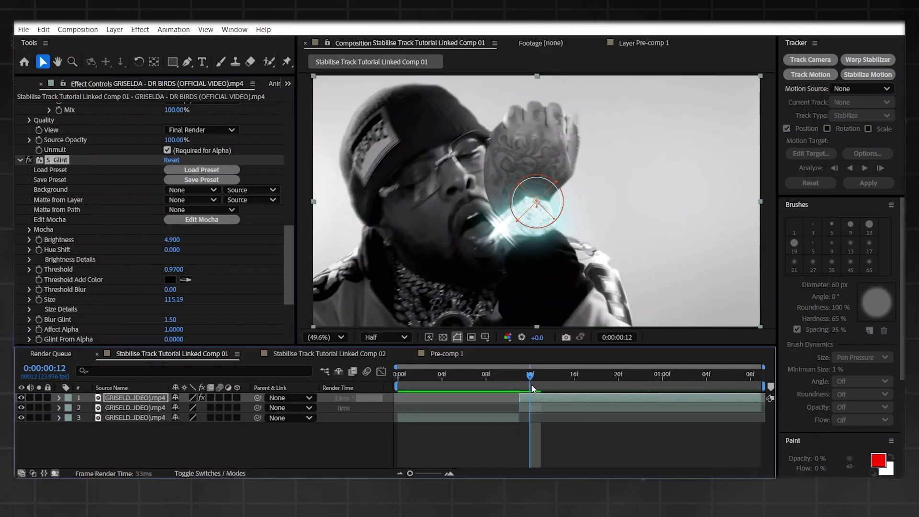
- Lower the S_Glint Brightness to 1.96 and return to frame 11
click(172, 239)
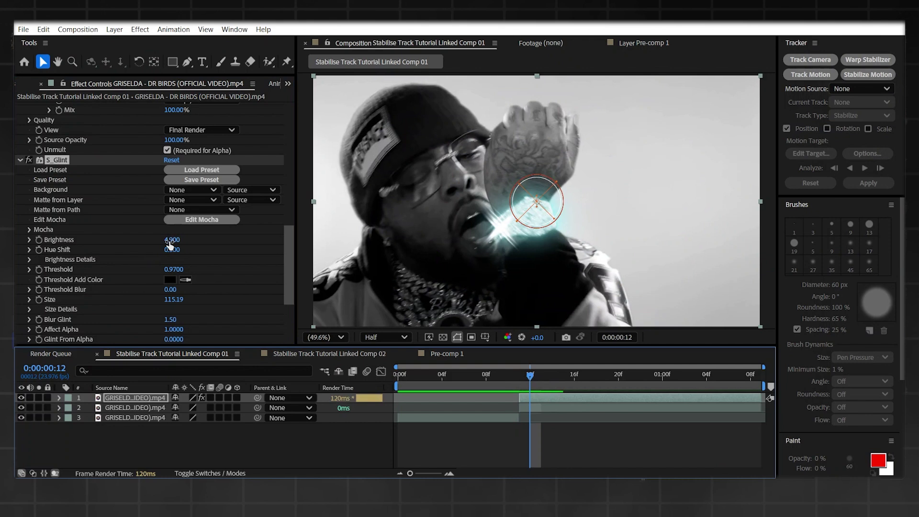
text(1.96)
key(Return)
click(557, 445)
key(Page_Up)
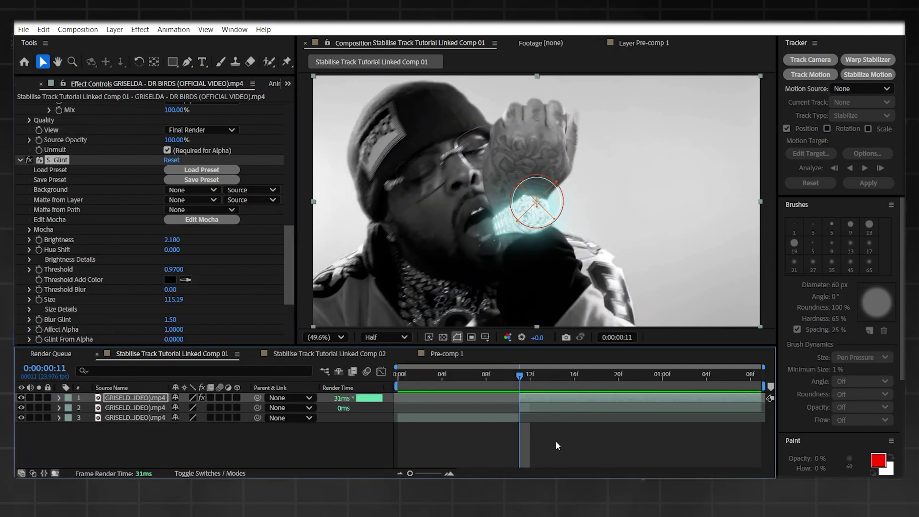
click(555, 431)
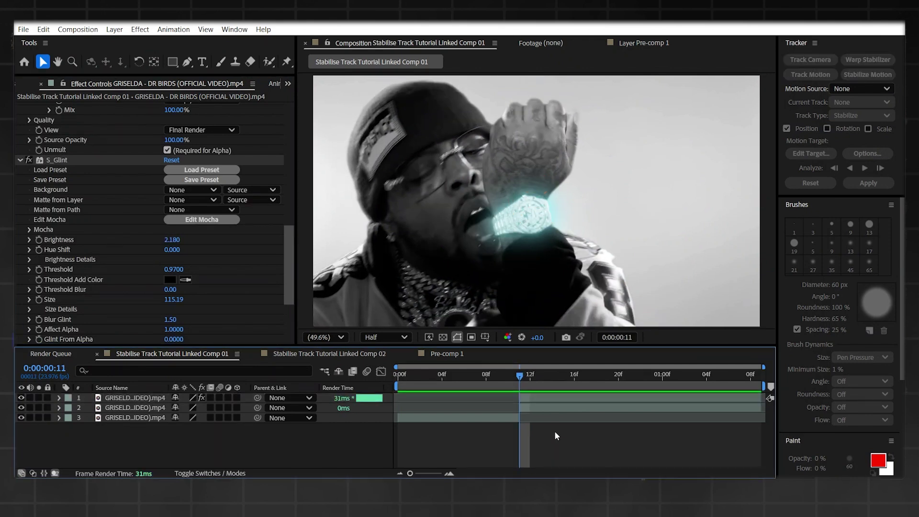
click(543, 407)
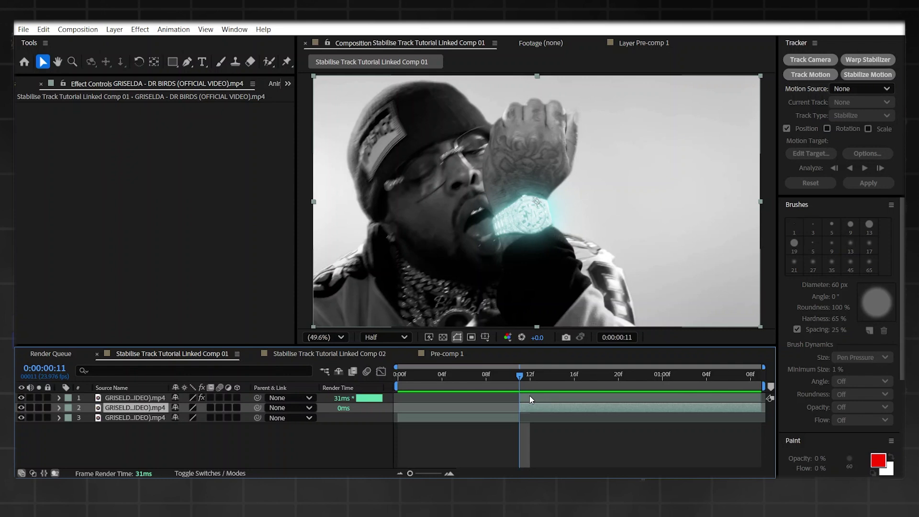
- Select the top two clip layers and pre-compose them into 'Pre-comp 2'
shift+click(529, 397)
right_click(535, 398)
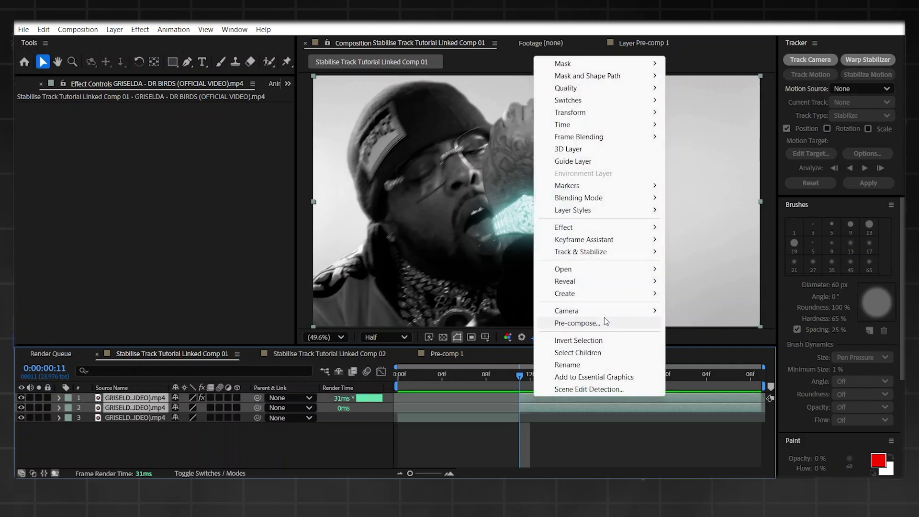
click(586, 325)
key(Return)
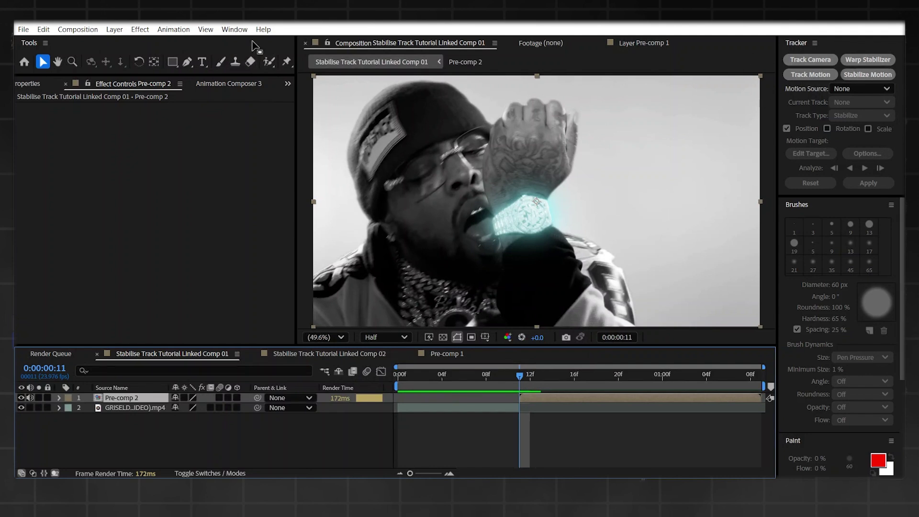
- Reset the Tracker panel through the Window menu and start Stabilize Motion on Pre-comp 2
click(234, 29)
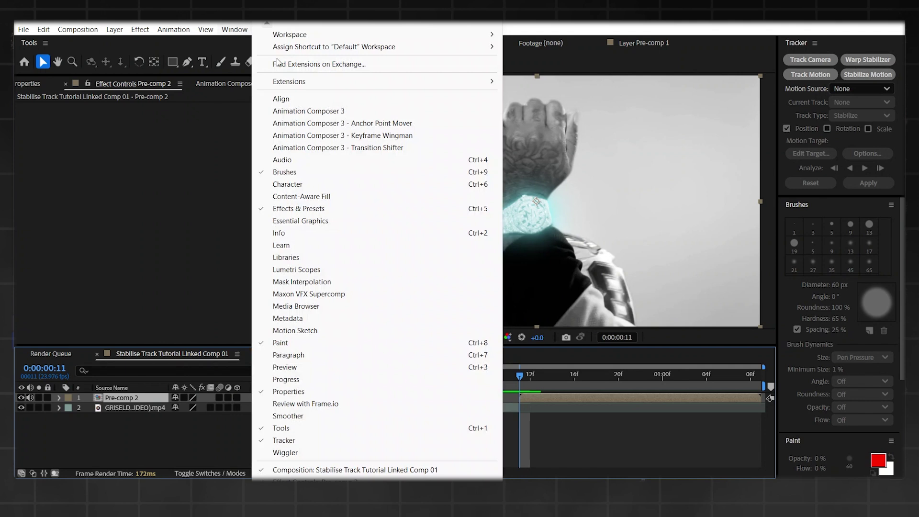
click(284, 440)
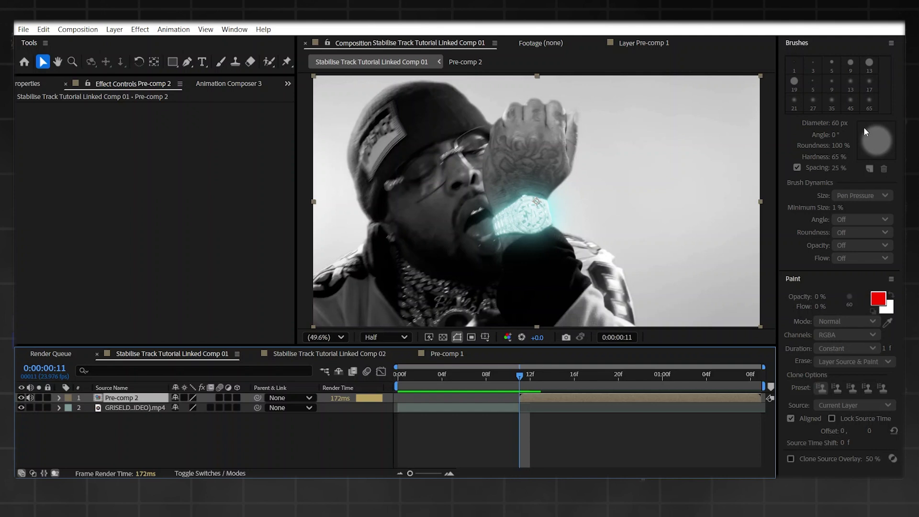
click(235, 29)
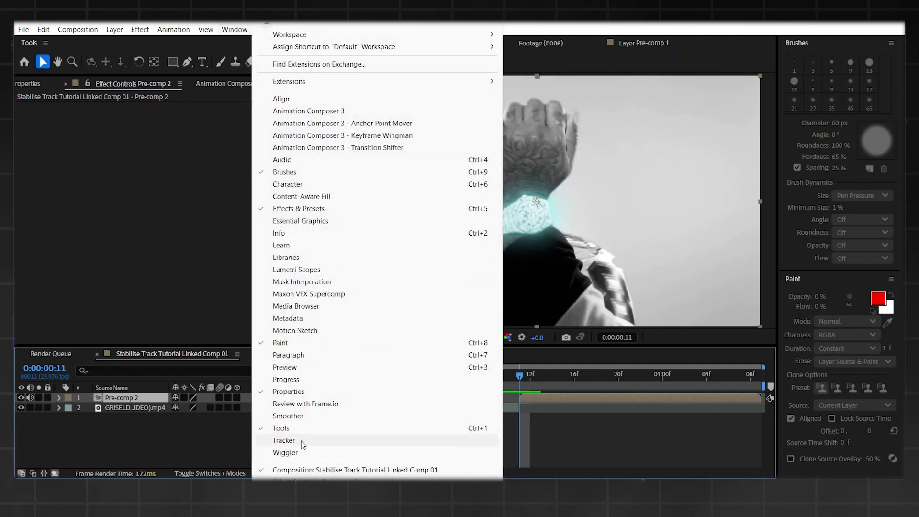
click(302, 442)
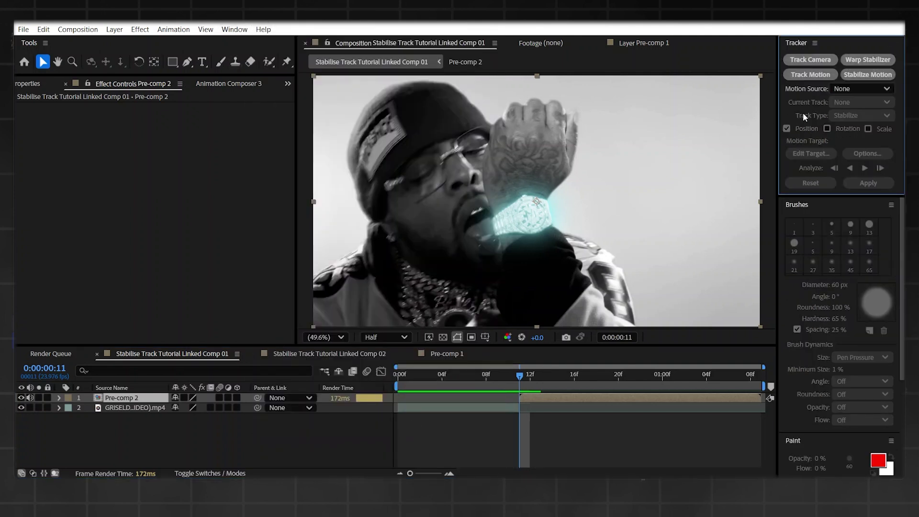
click(868, 74)
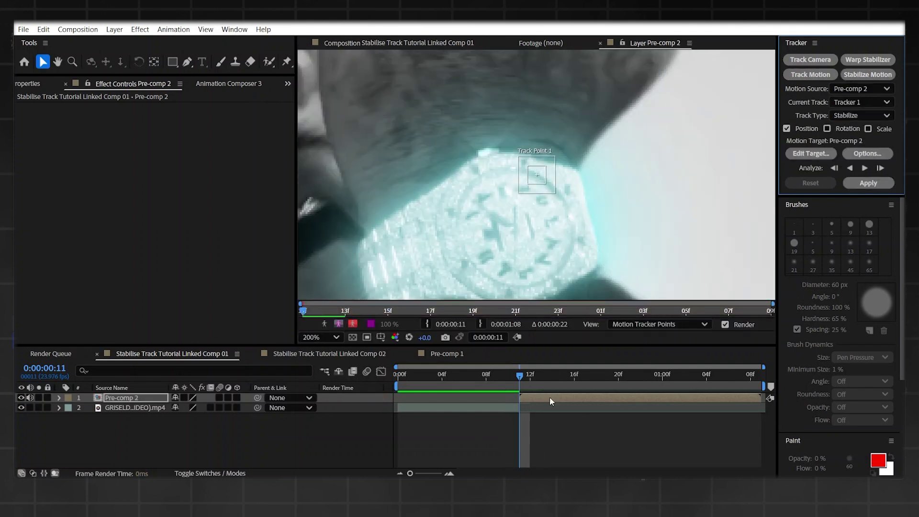
- Scrub and play Pre-comp 2 in the layer view to review motion, stopping at frame 20
scroll(502, 178, down, 2)
scroll(502, 178, down, 2)
drag(521, 377, 525, 382)
scroll(499, 143, up, 4)
scroll(355, 136, down, 2)
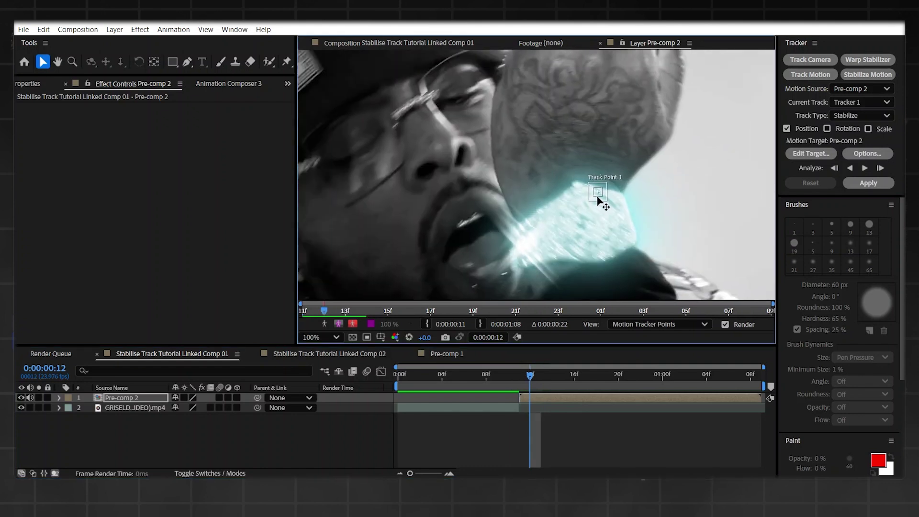
scroll(527, 163, down, 4)
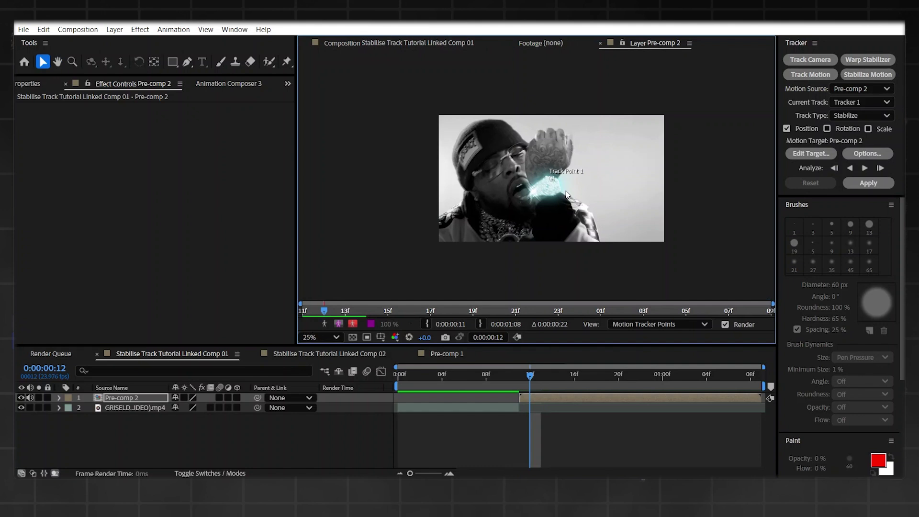
scroll(569, 198, up, 2)
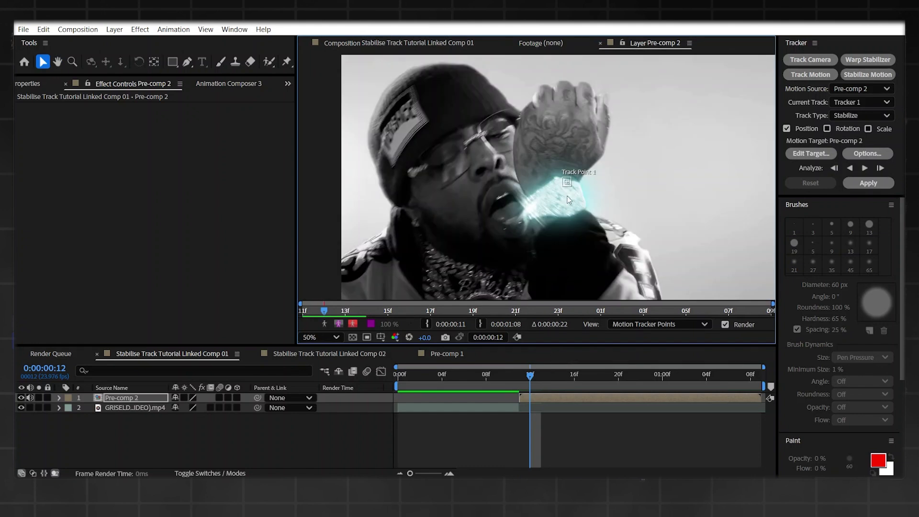
click(515, 380)
key(space)
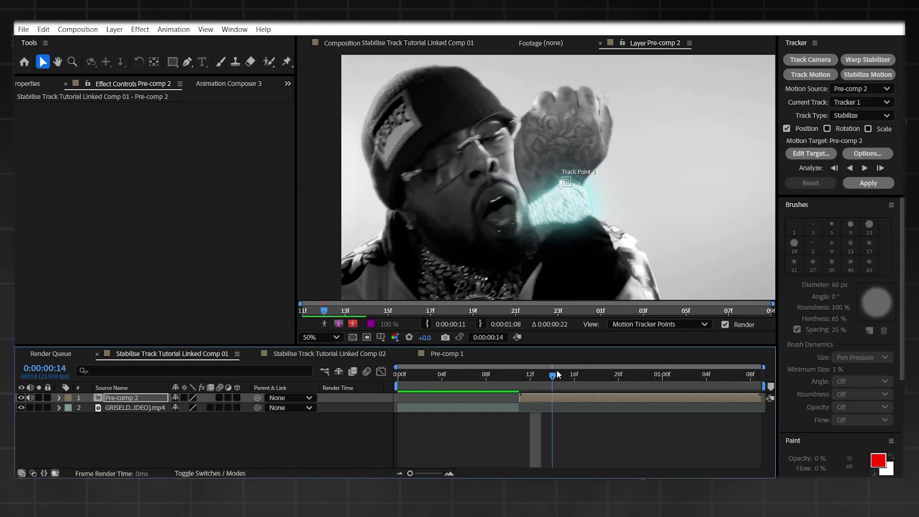
click(619, 375)
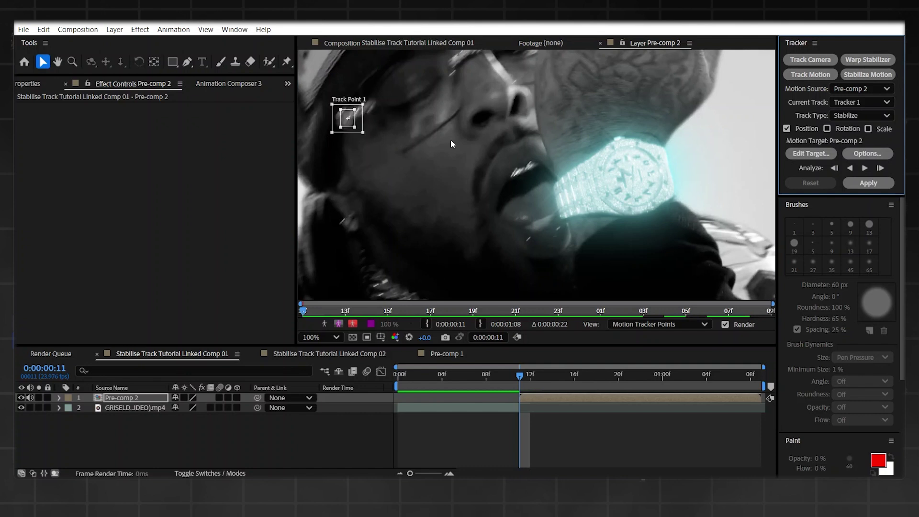
- Track Track Point 1 frame by frame, nudging it back onto the glasses edge
click(881, 169)
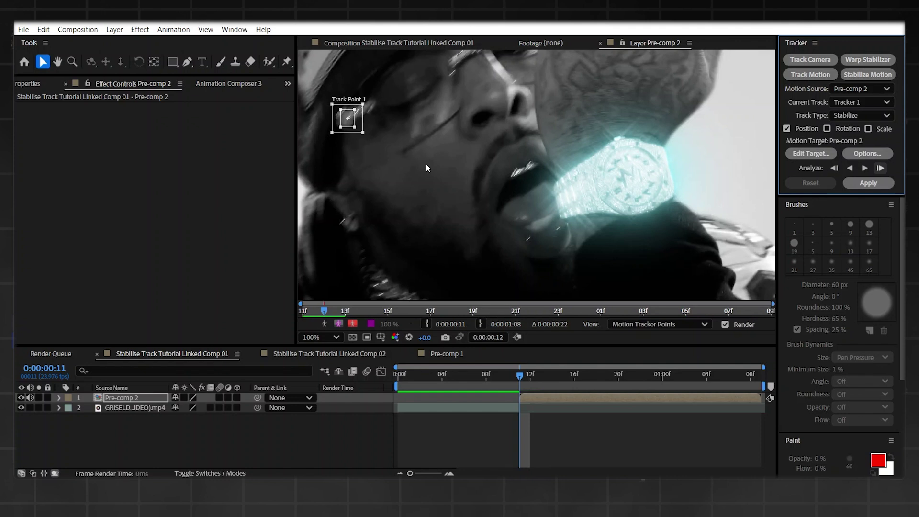
scroll(493, 215, up, 4)
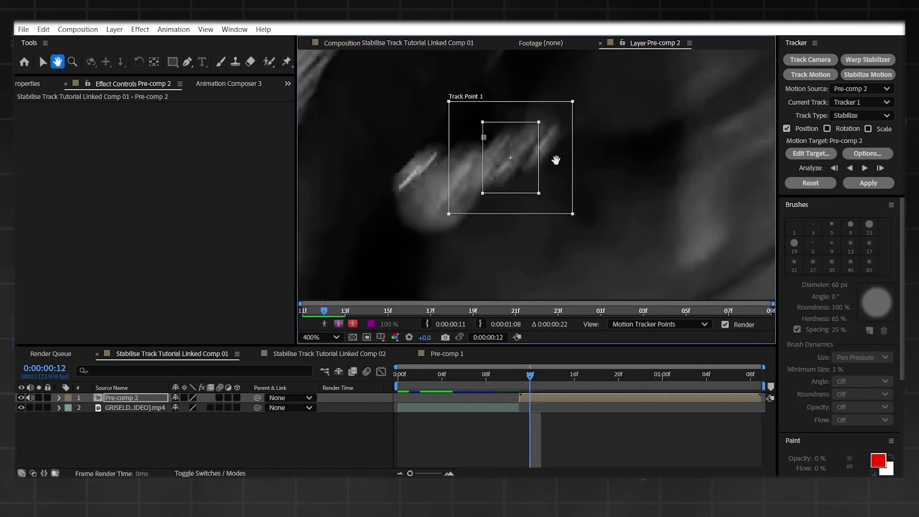
drag(541, 177, 472, 201)
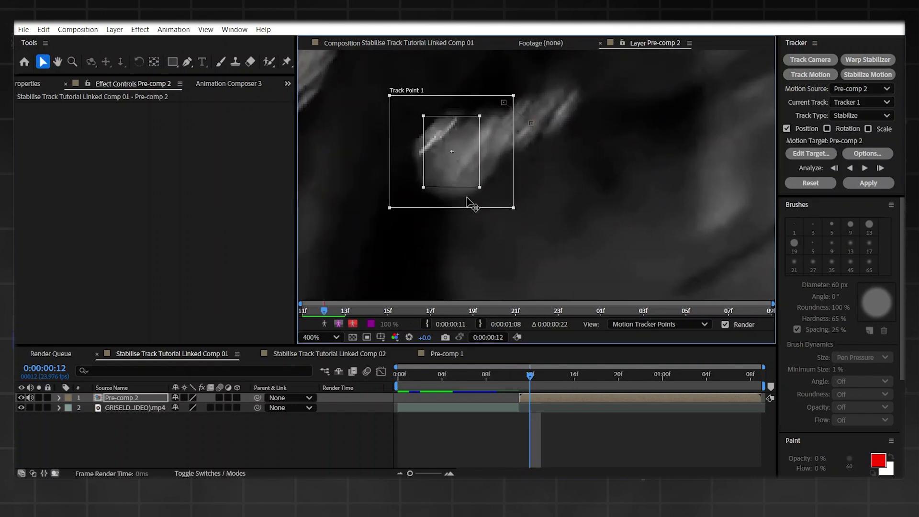
key(comma)
click(887, 171)
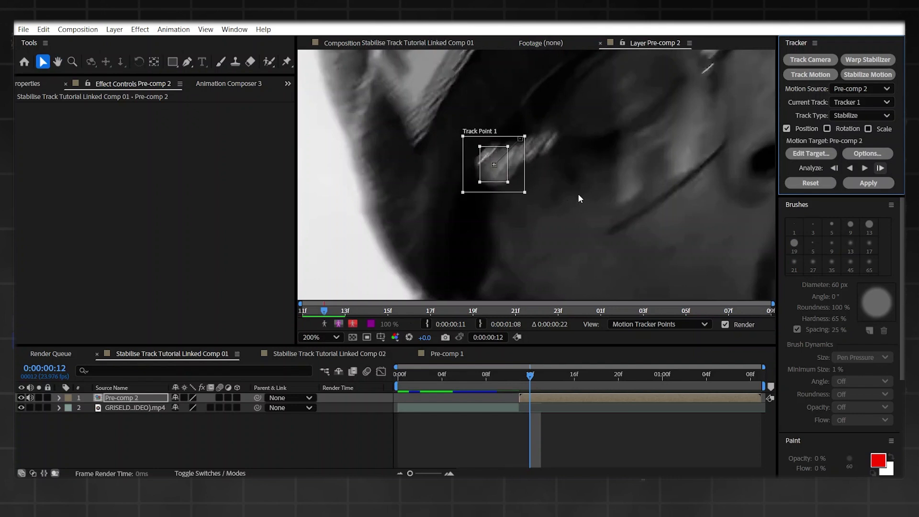
drag(486, 199, 479, 203)
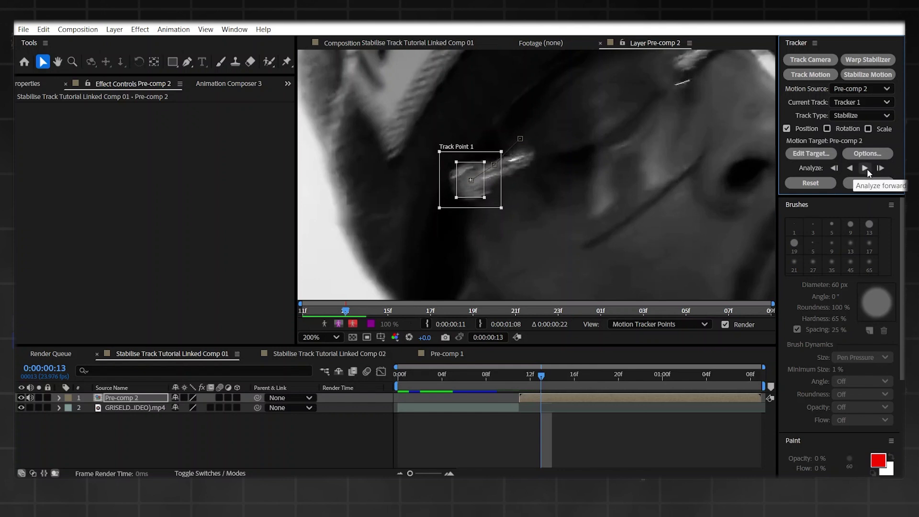
- Analyze the track forward, reset the faulty data, and return to 0:00:00:11
key(comma)
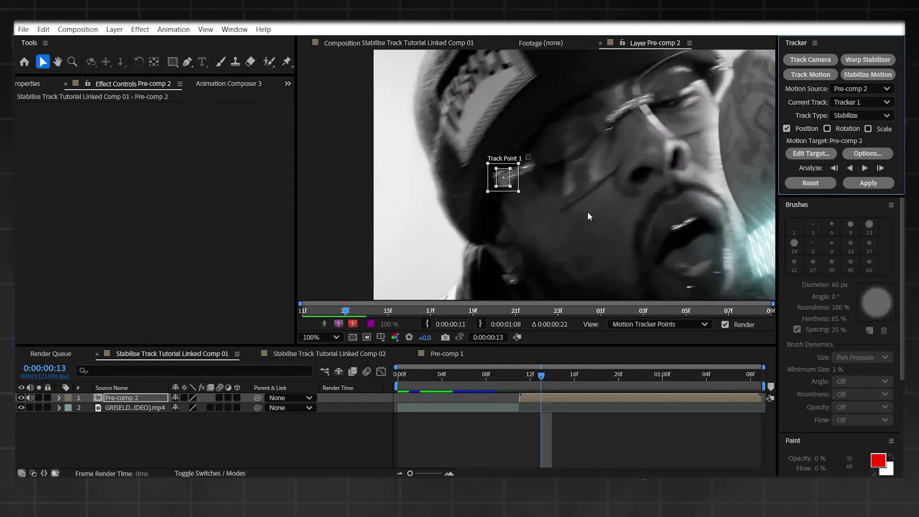
key(comma)
key(comma)
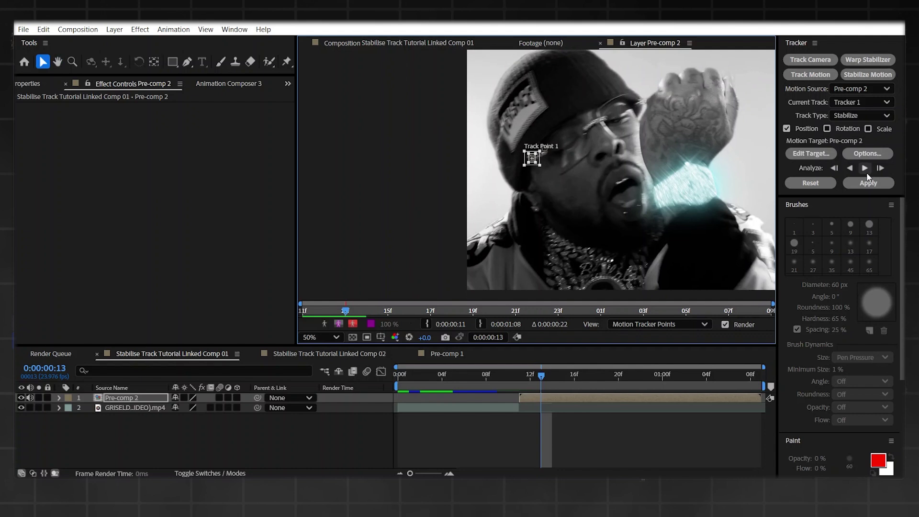
click(865, 168)
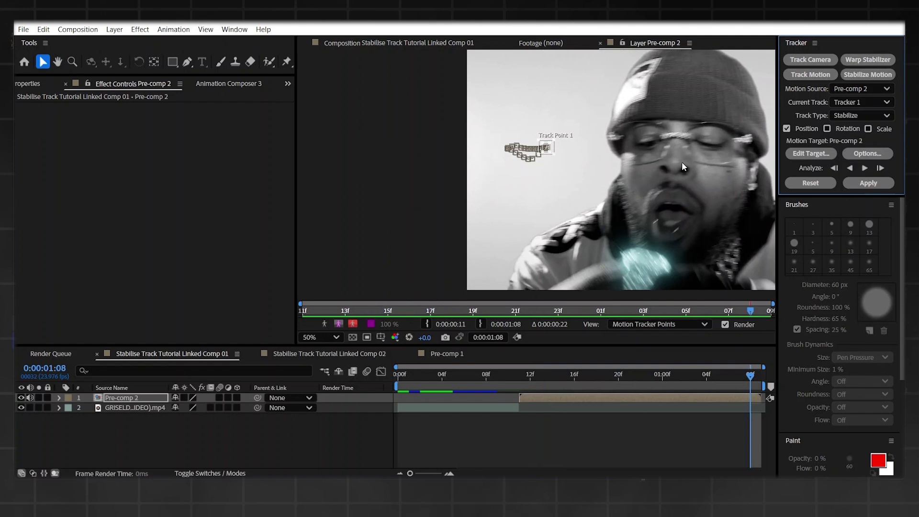
click(817, 185)
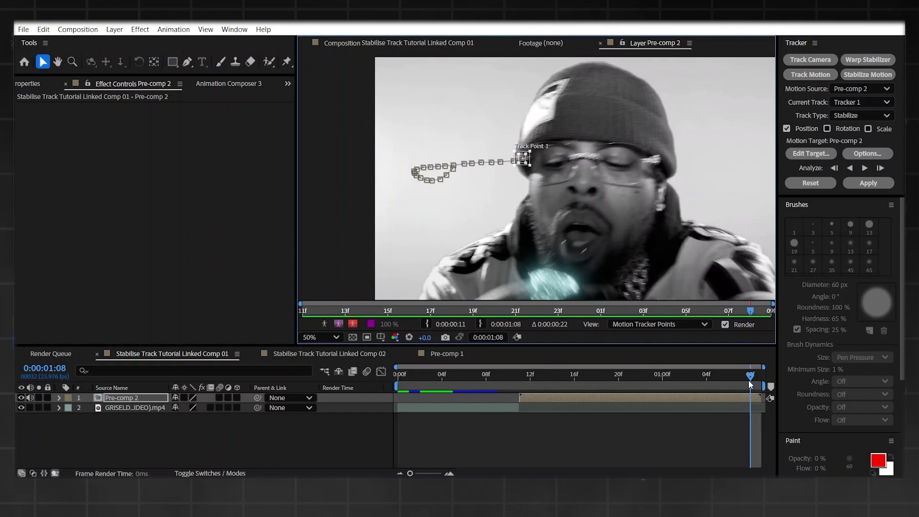
drag(750, 383, 519, 377)
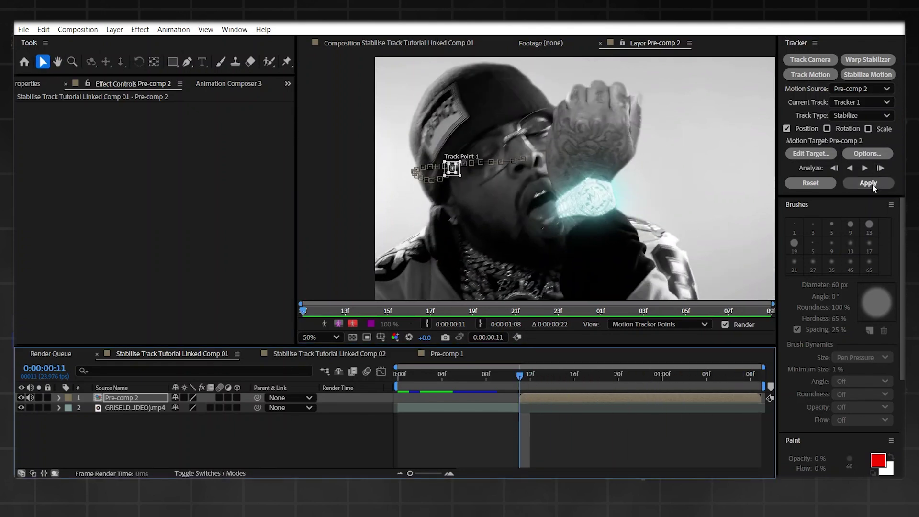
- Apply the stabilize track to Pre-comp 2 in X and Y and preview the steadied clip
click(869, 184)
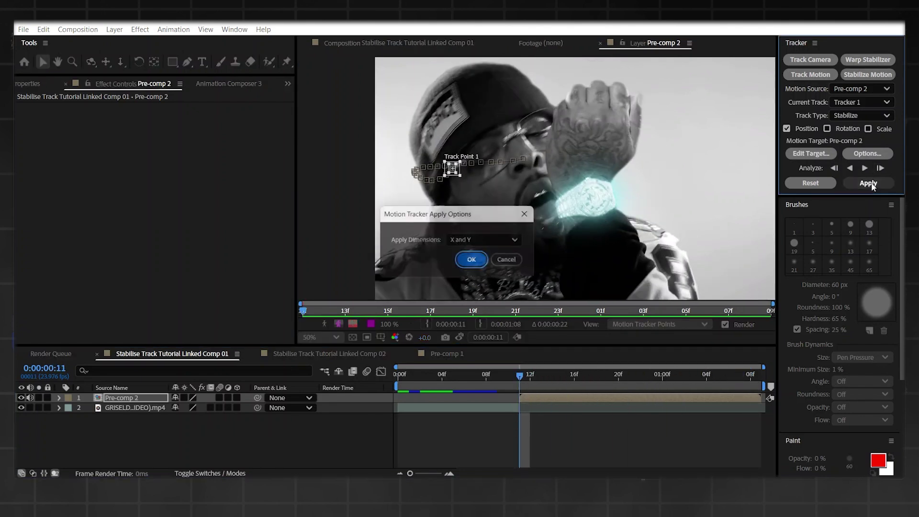
click(475, 264)
key(space)
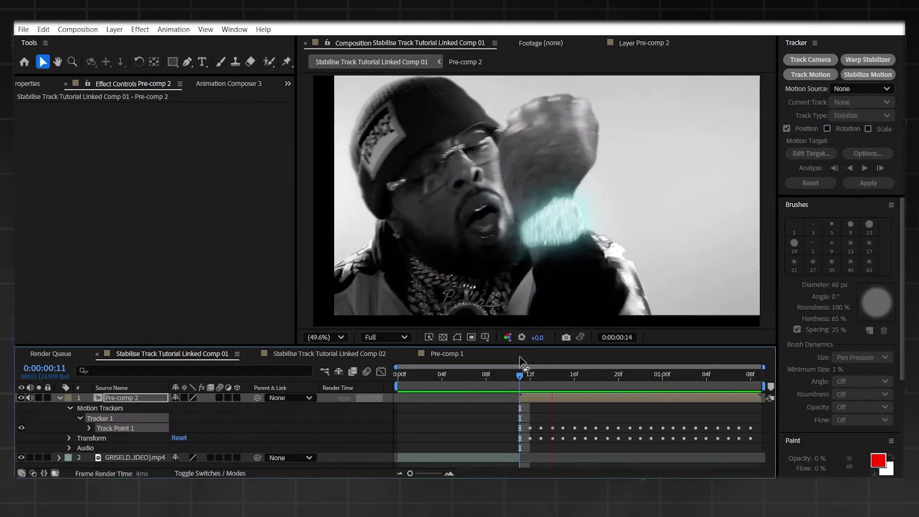
scroll(303, 234, down, 2)
click(520, 382)
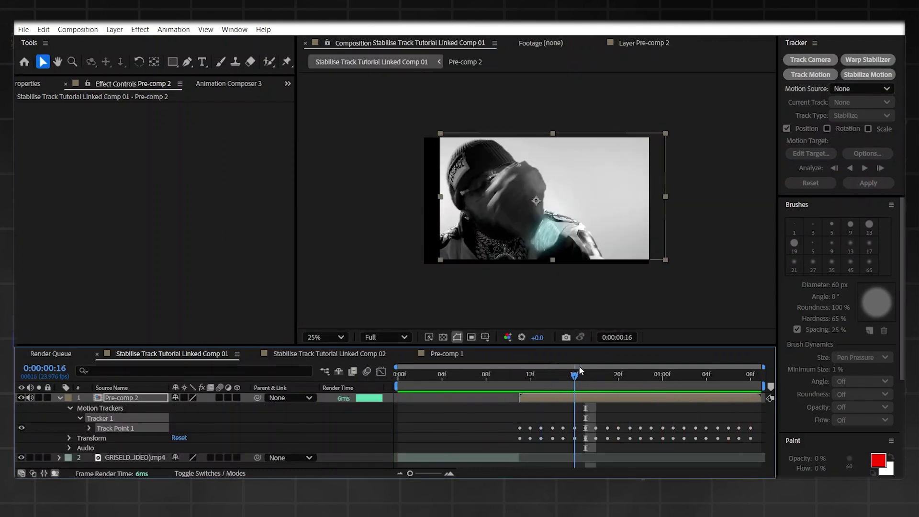
key(space)
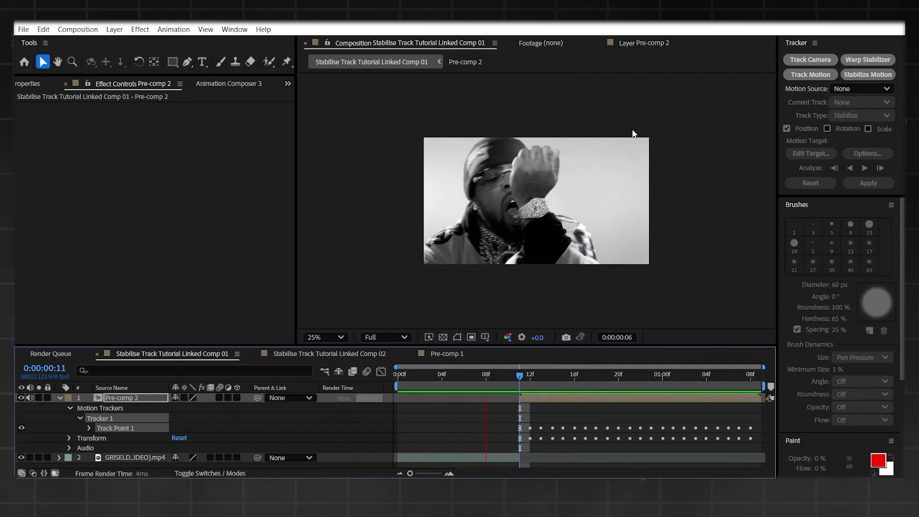
key(space)
key(space)
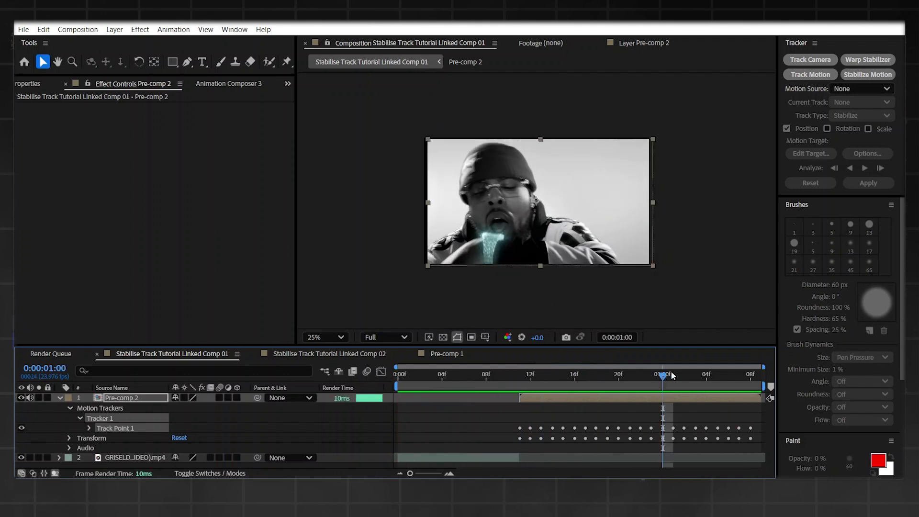
key(space)
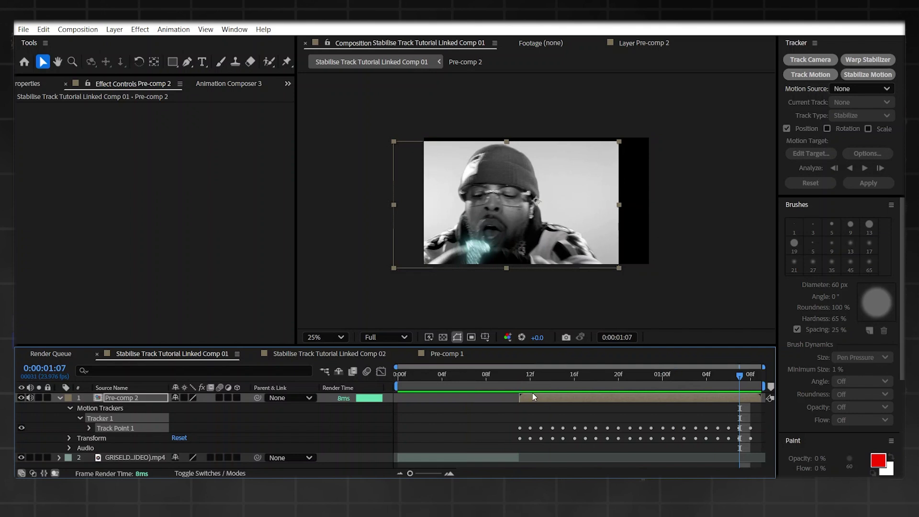
drag(524, 381, 486, 380)
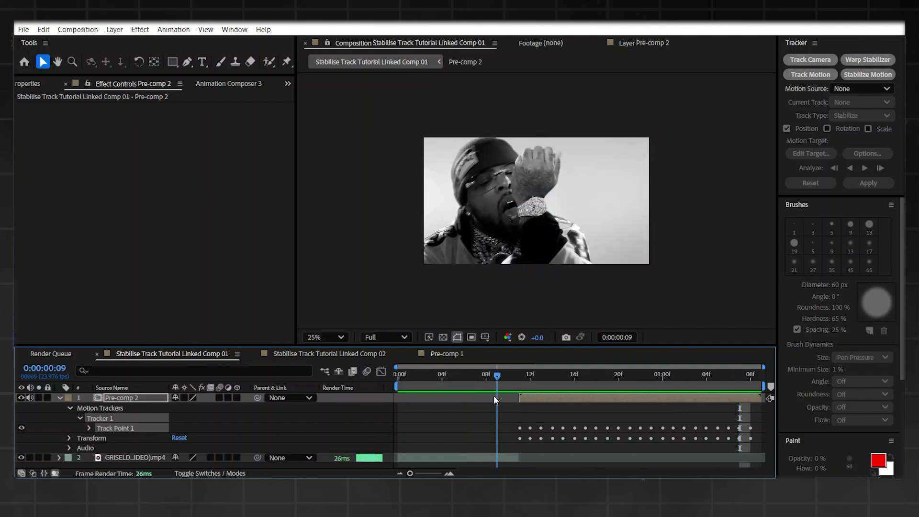
- Collapse the layer properties and set the viewer zoom to Fit up to 100%
click(530, 436)
key(u)
key(u)
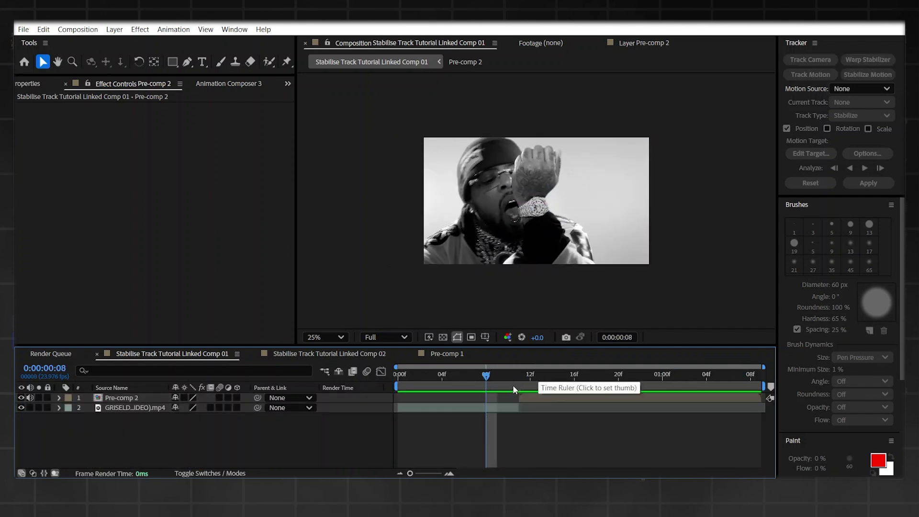
click(330, 337)
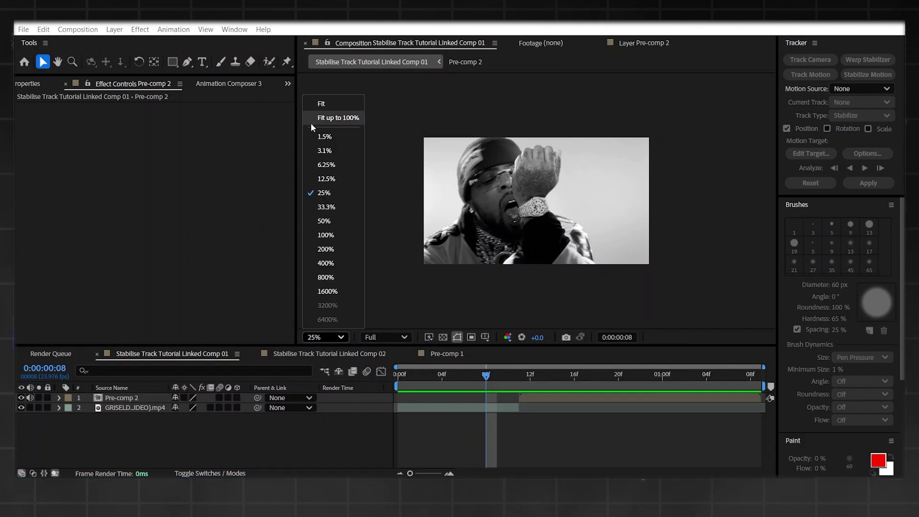
click(311, 124)
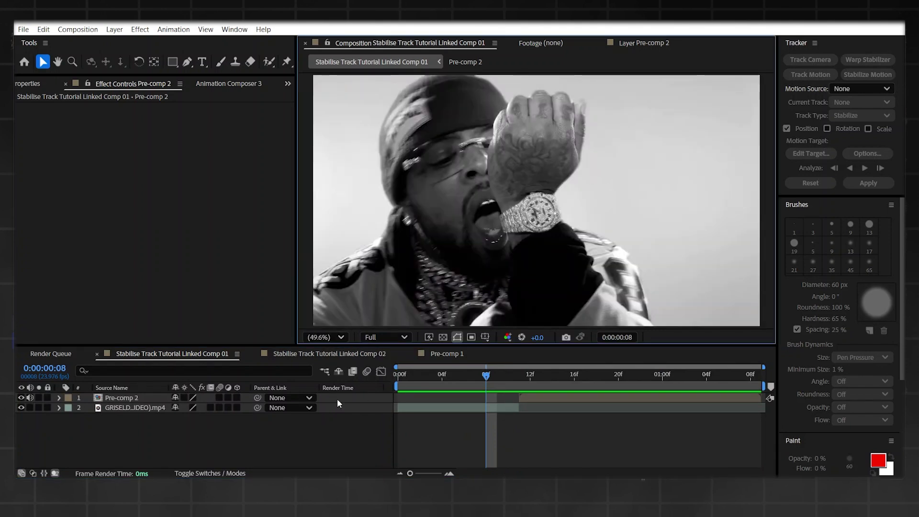
- Turn on the 3D Layer and Motion Blur switches for Pre-comp 2 and the footage layer
click(237, 407)
click(236, 398)
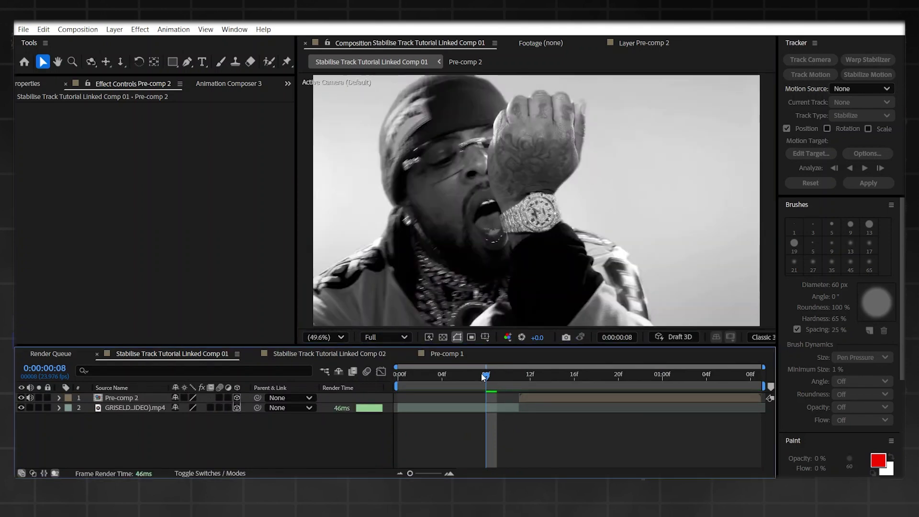
drag(486, 374, 572, 372)
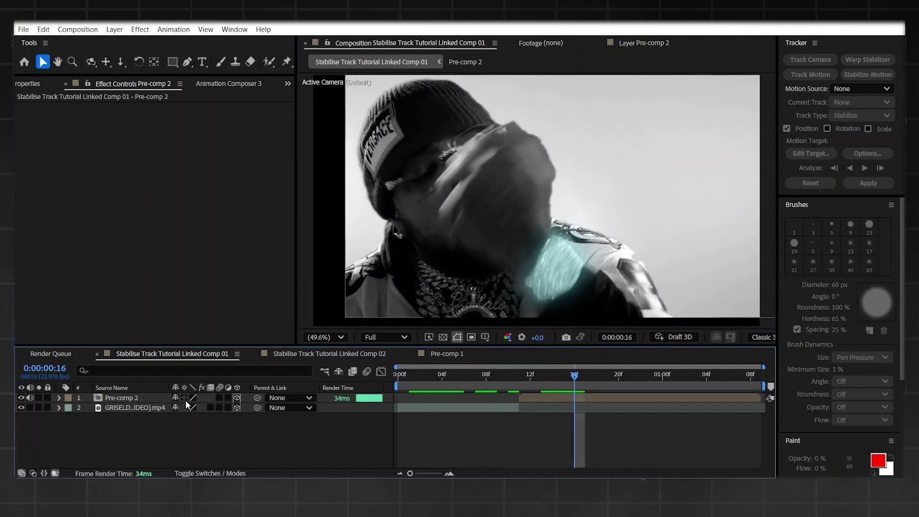
click(218, 398)
click(219, 407)
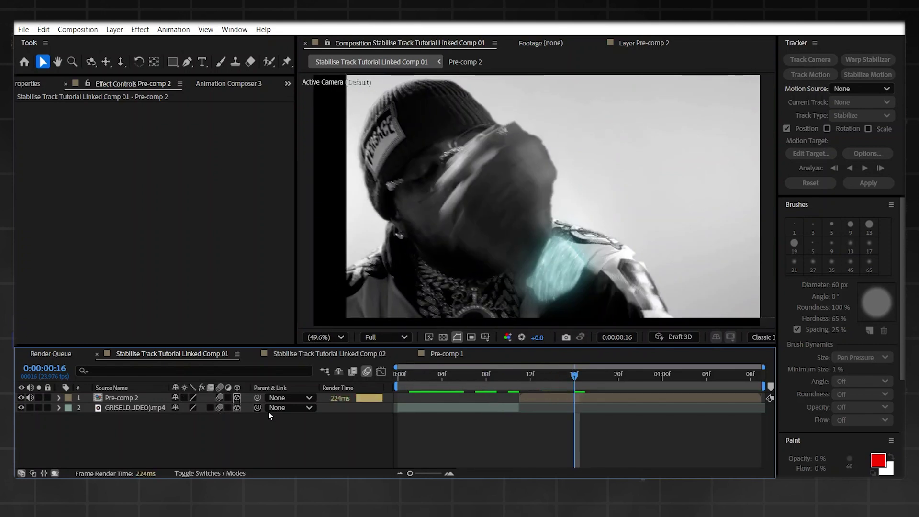
- Add Camera 1 and set starting keyframes on its Point of Interest and Position
right_click(370, 257)
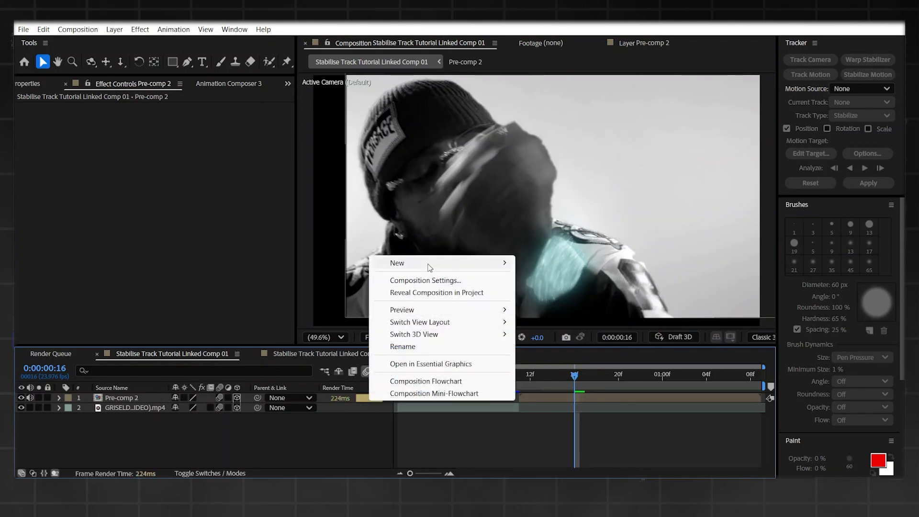
mouse_move(451, 268)
click(555, 317)
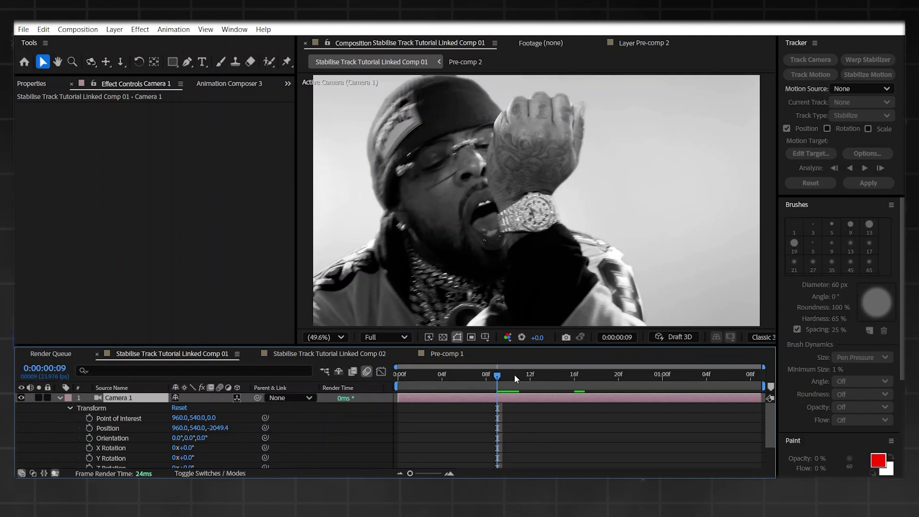
click(89, 418)
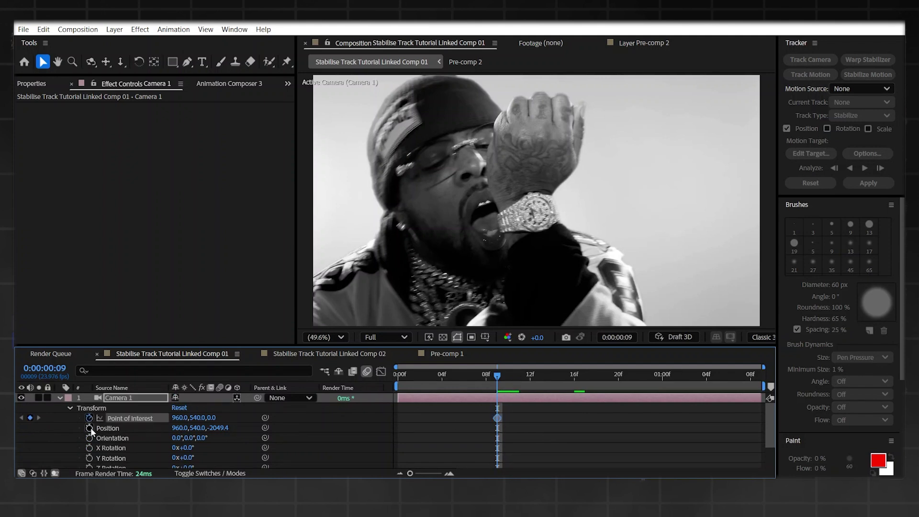
click(89, 429)
scroll(512, 429, down, 3)
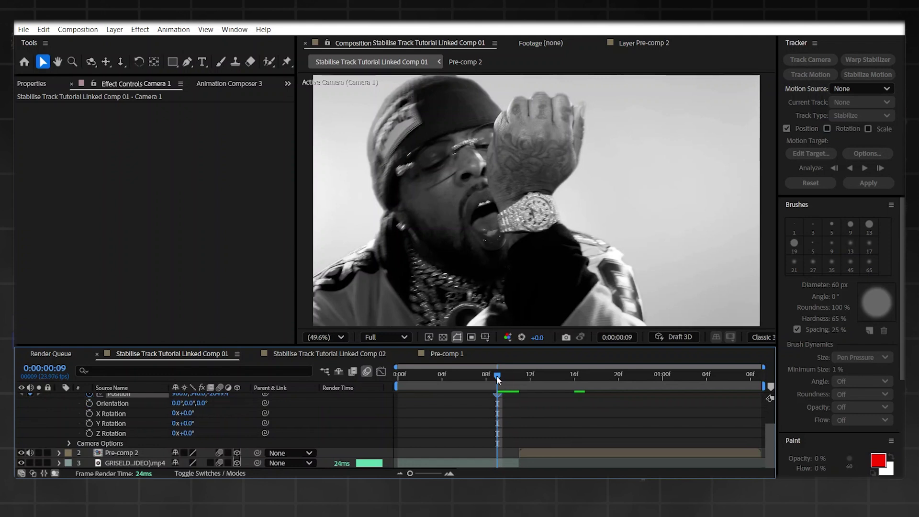
- At frame 15, dolly the camera in toward the wrist and preview the push-in
drag(497, 378, 559, 378)
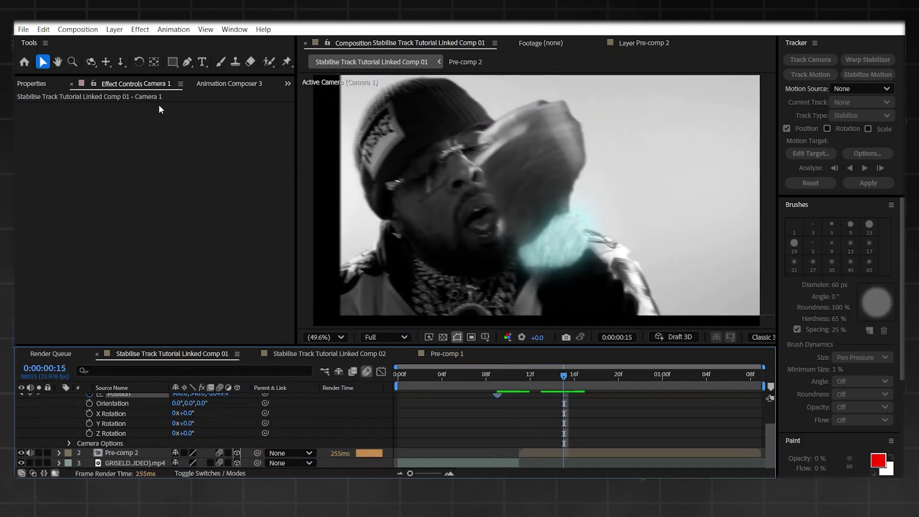
click(122, 63)
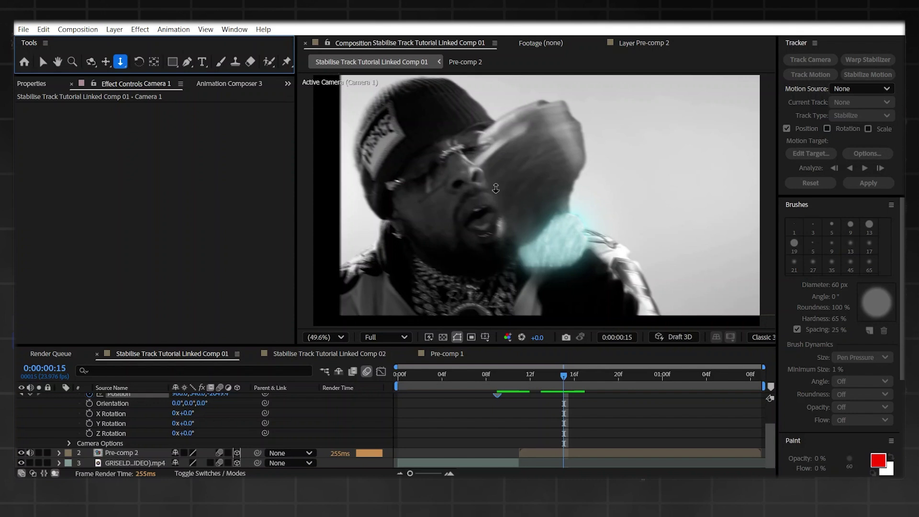
drag(420, 183, 550, 188)
scroll(563, 414, up, 2)
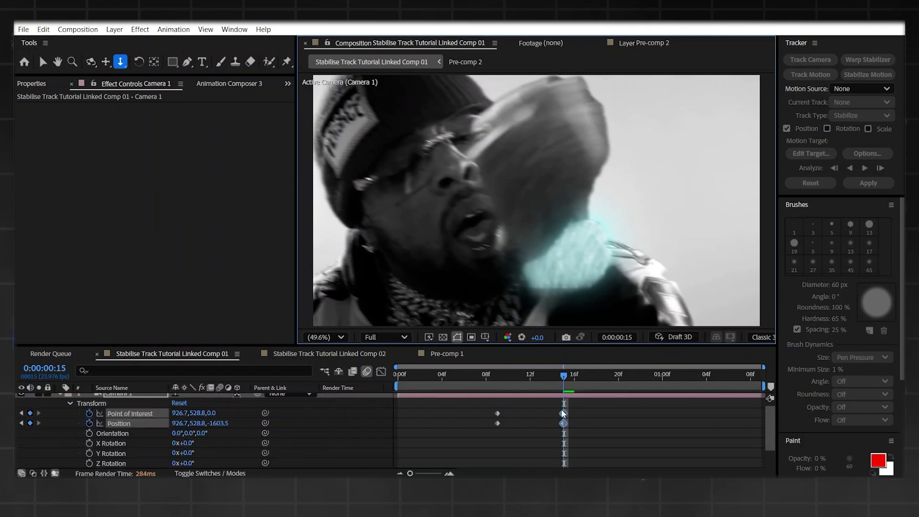
drag(528, 234, 486, 236)
click(326, 337)
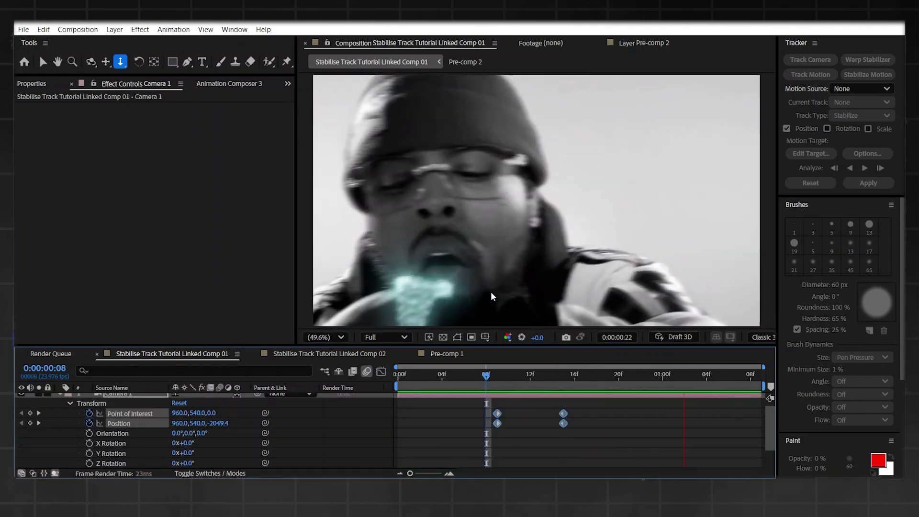
key(space)
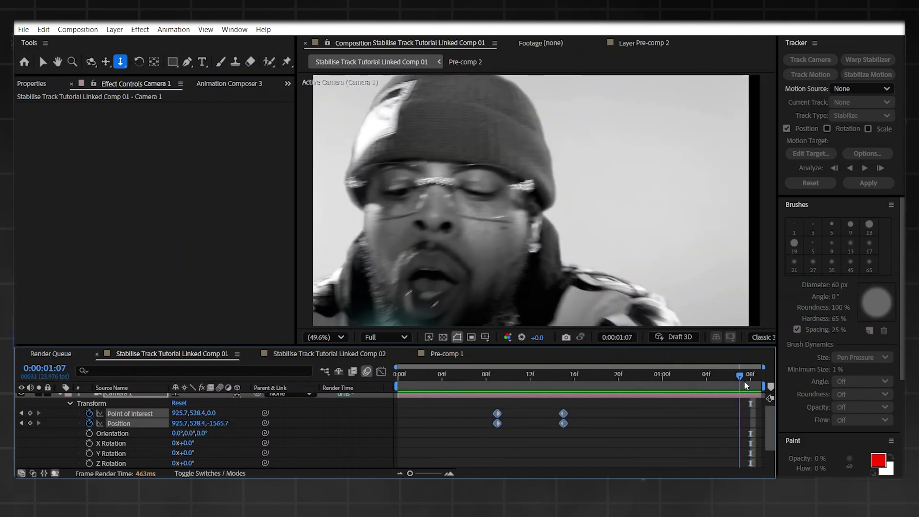
- Pan the camera left at the final frame, then Easy Ease all camera keyframes
click(106, 63)
drag(532, 204, 590, 276)
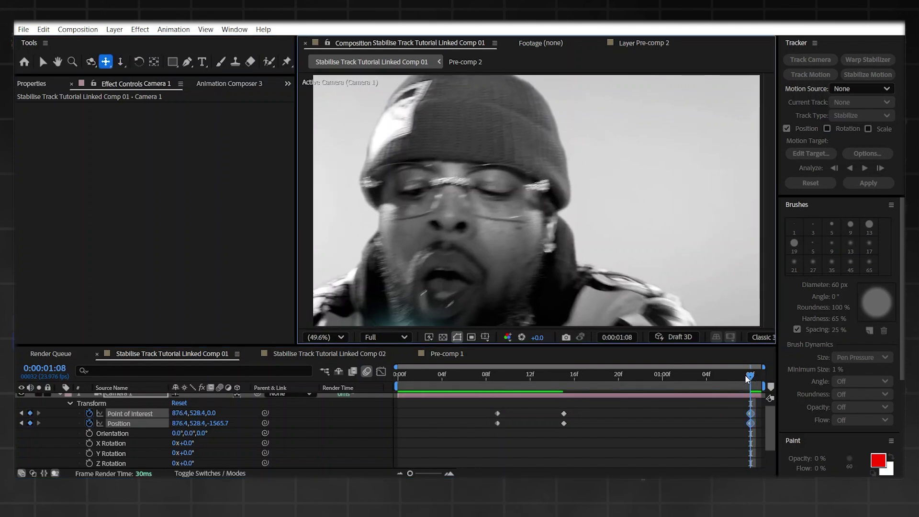
drag(748, 379, 498, 378)
drag(455, 437, 759, 401)
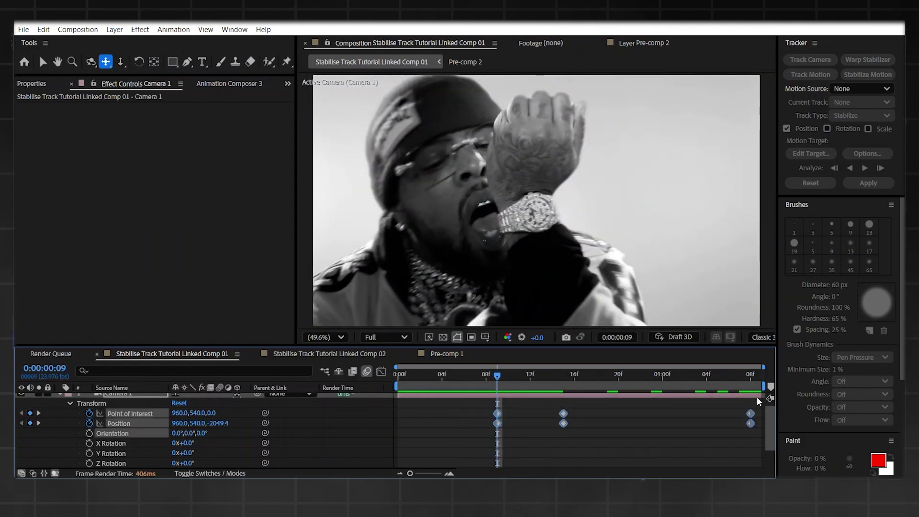
key(F9)
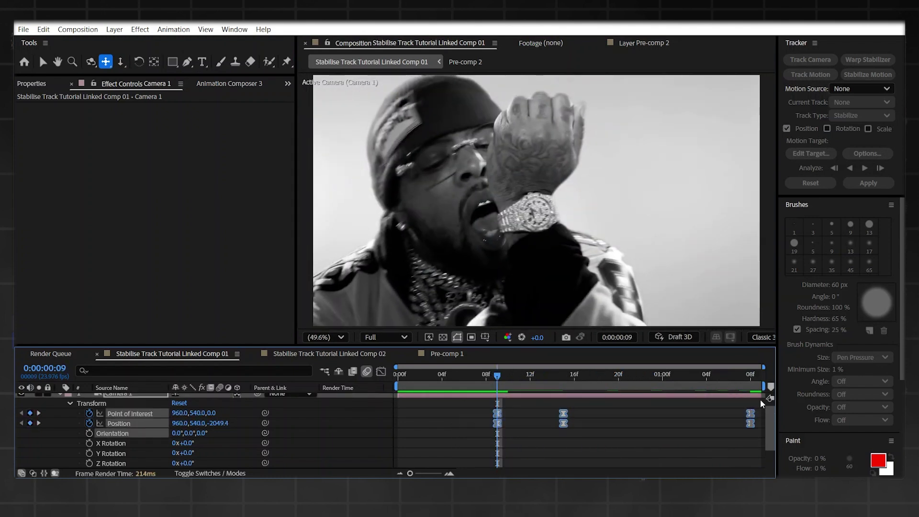
- In the Graph Editor, reshape Camera 1's speed into a sharp spike after frame 9 and review playback
click(381, 372)
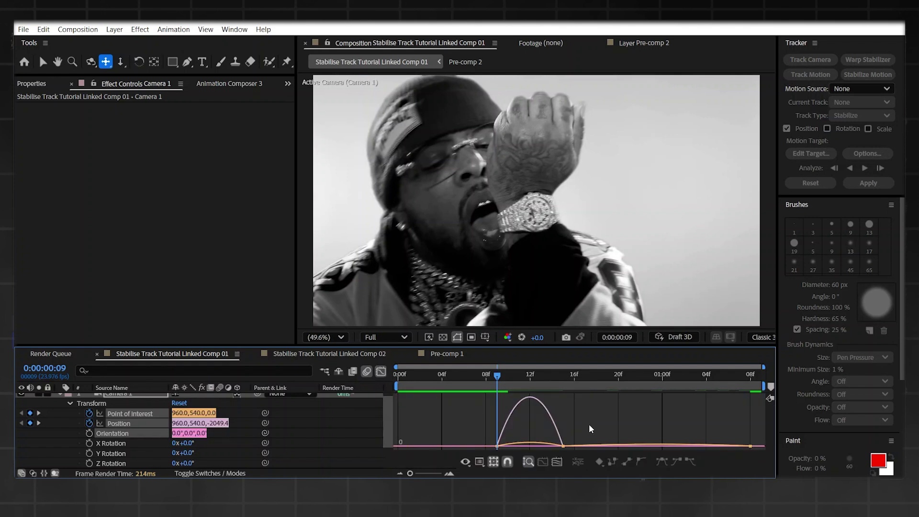
drag(591, 429, 540, 431)
key(space)
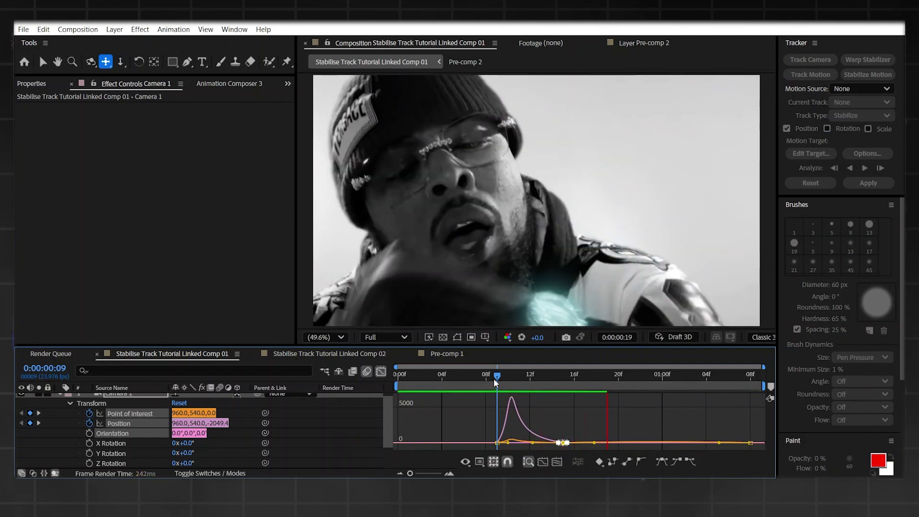
click(446, 377)
key(space)
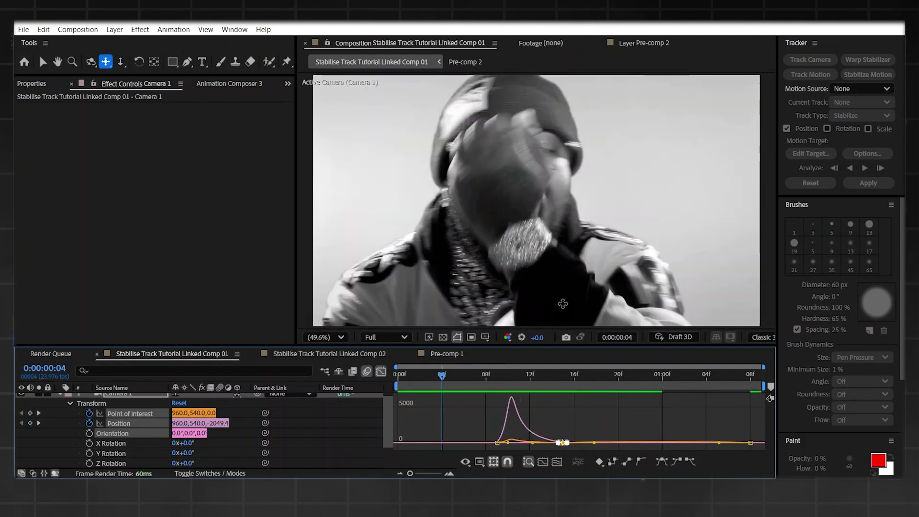
click(509, 376)
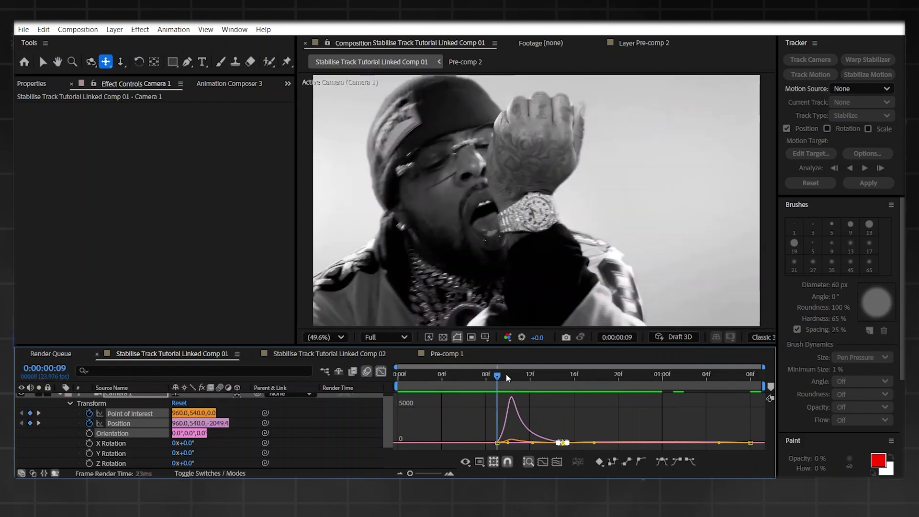
click(513, 375)
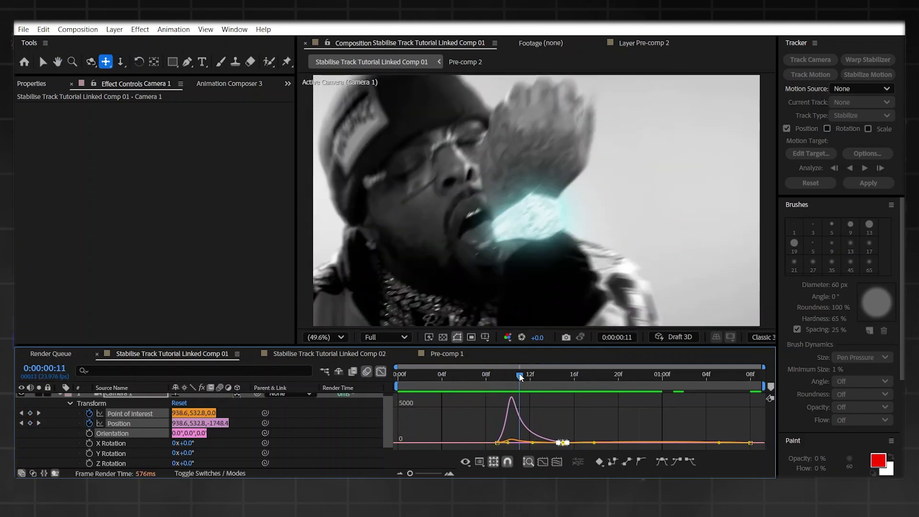
click(381, 371)
- Create a new adjustment layer and apply Brightness & Contrast to it
scroll(551, 422, down, 2)
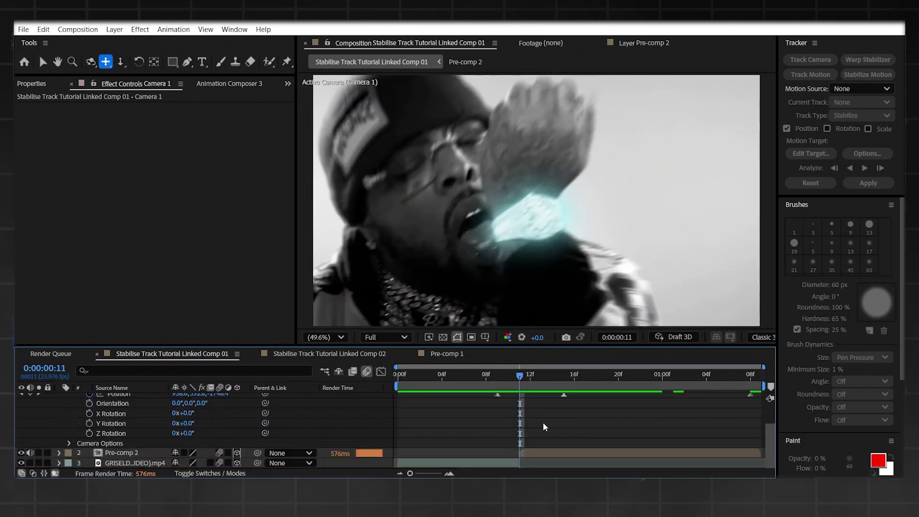
key(ctrl+alt+y)
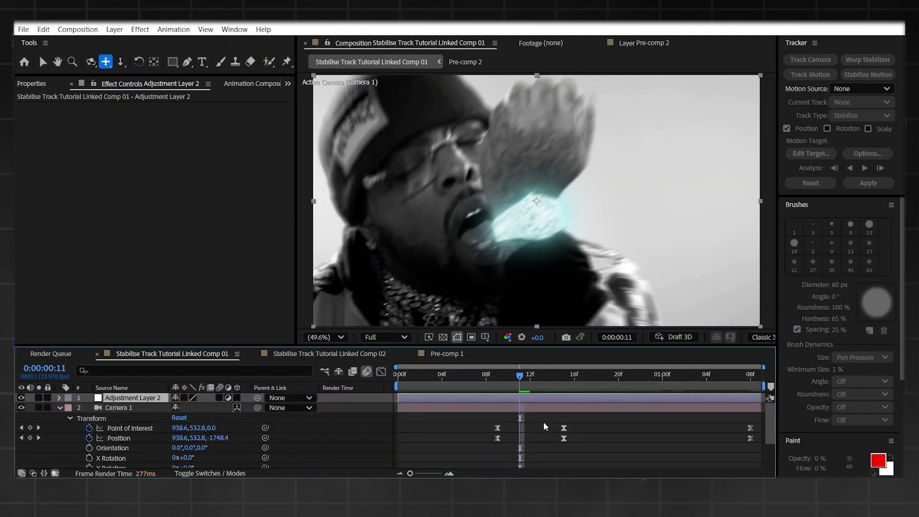
key(ctrl+space)
text(brigh)
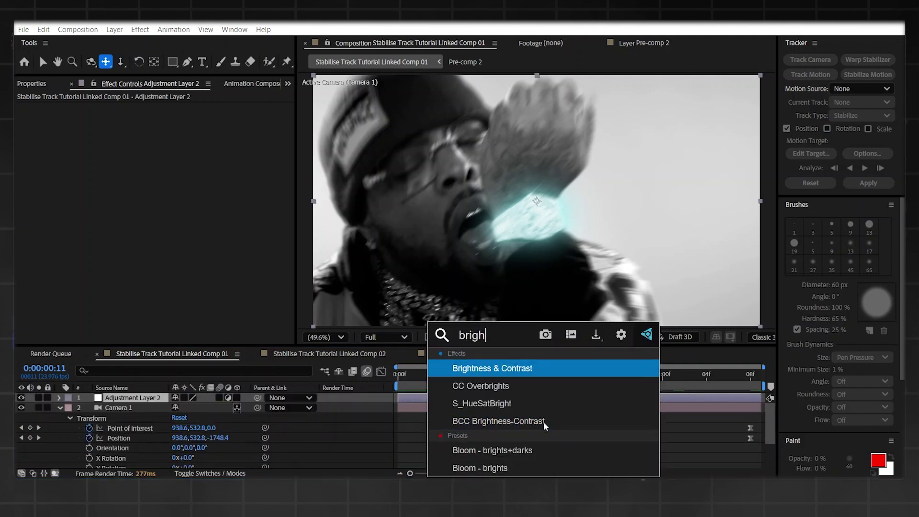
key(Return)
key(v)
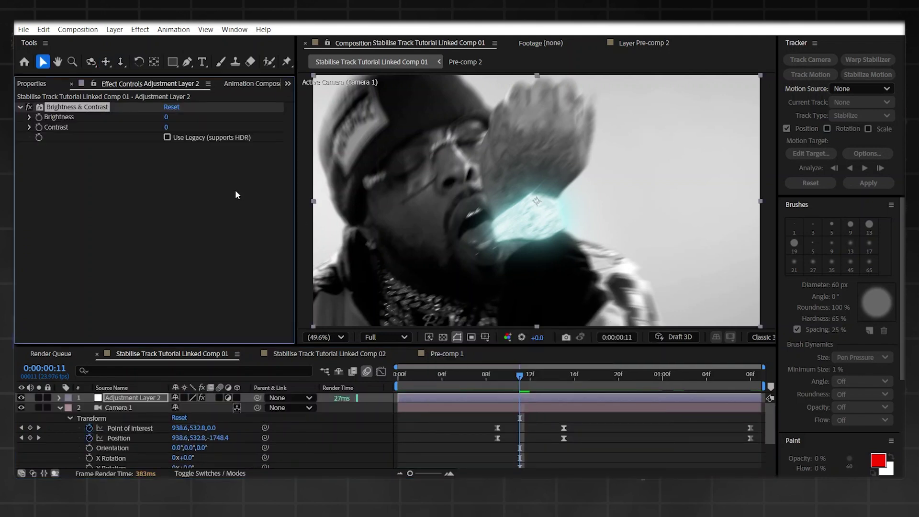
- Keyframe Brightness and Contrast at 0 on frames 8 and 14
click(39, 116)
click(39, 127)
key(u)
drag(528, 413, 493, 421)
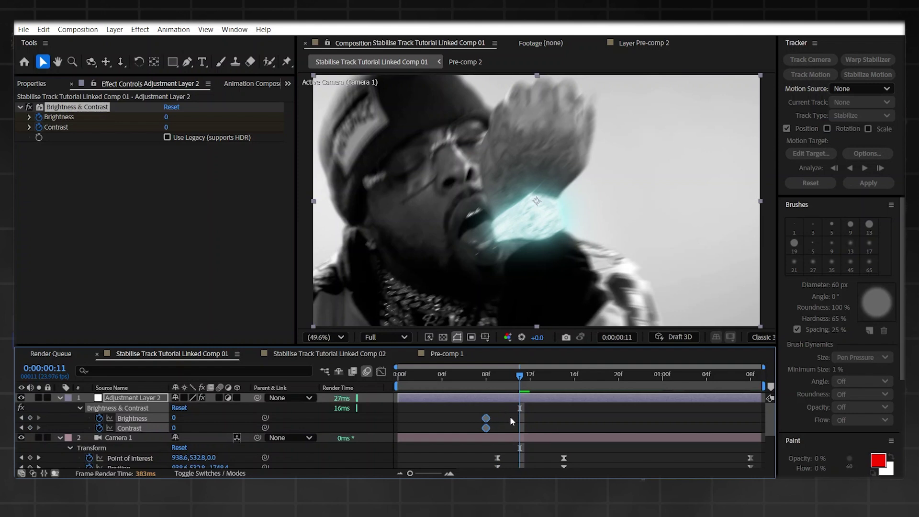
key(ctrl+c)
key(ctrl+v)
drag(526, 422, 558, 419)
- Raise the frame-11 peak to Brightness 137 and Contrast 91, with preview resolution at Half
click(167, 117)
text(150)
key(Return)
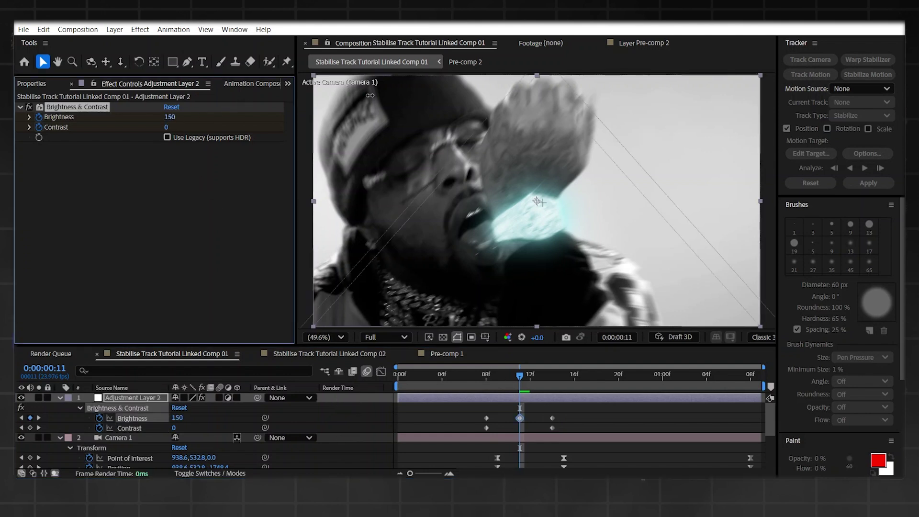
click(386, 337)
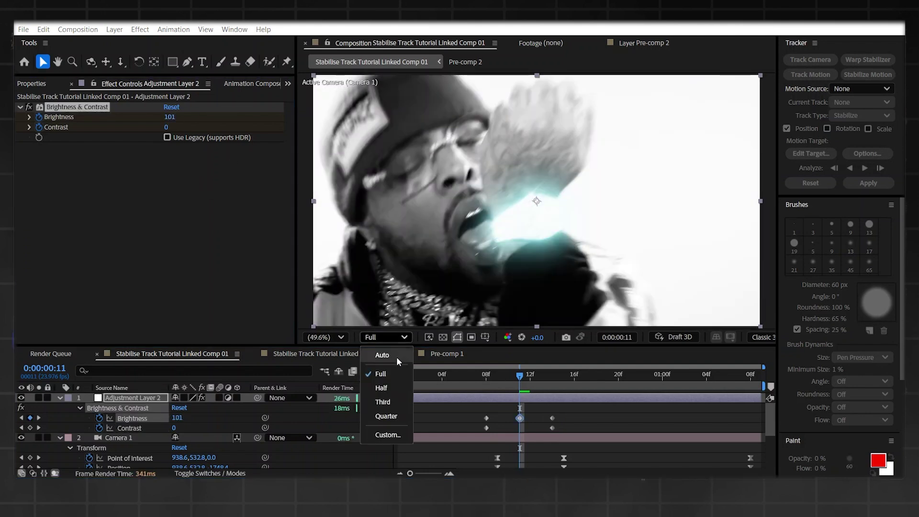
click(390, 386)
drag(167, 127, 186, 117)
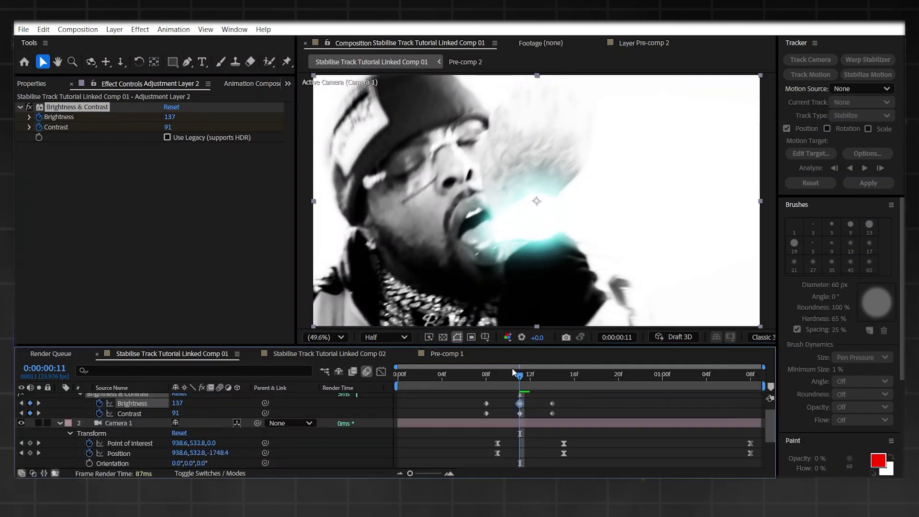
- Apply Easy Ease to all six flash keyframes
click(487, 376)
drag(588, 406, 450, 415)
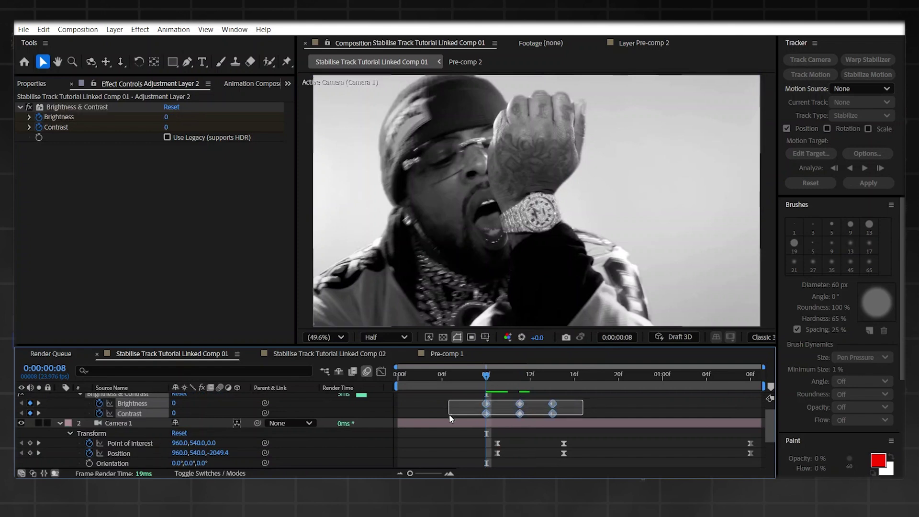
key(F9)
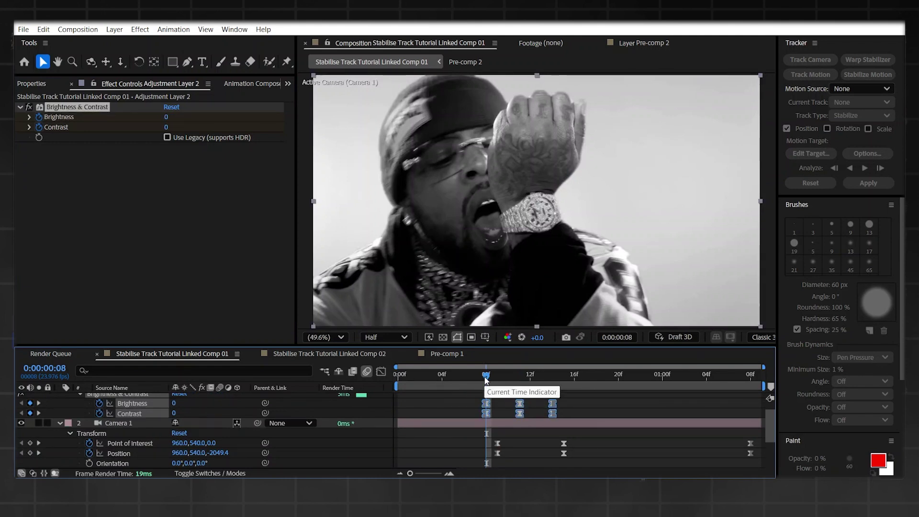
drag(462, 376, 376, 378)
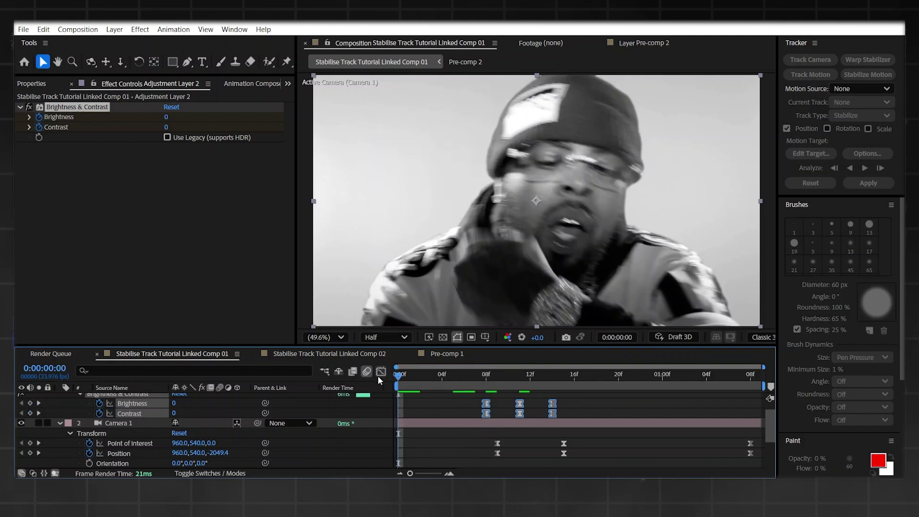